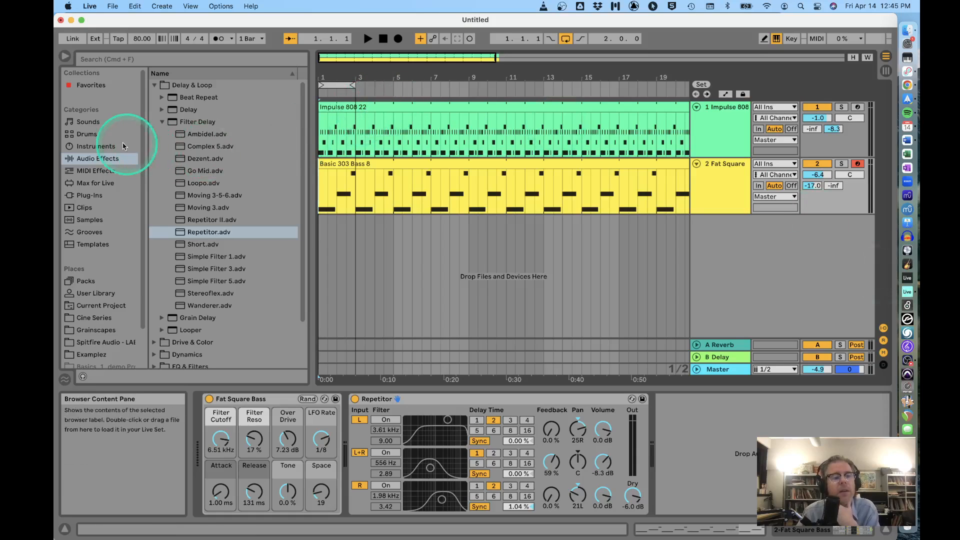
Show the Instruments category in the browser and select Simpler.
left_click(106, 146)
left_click(155, 103)
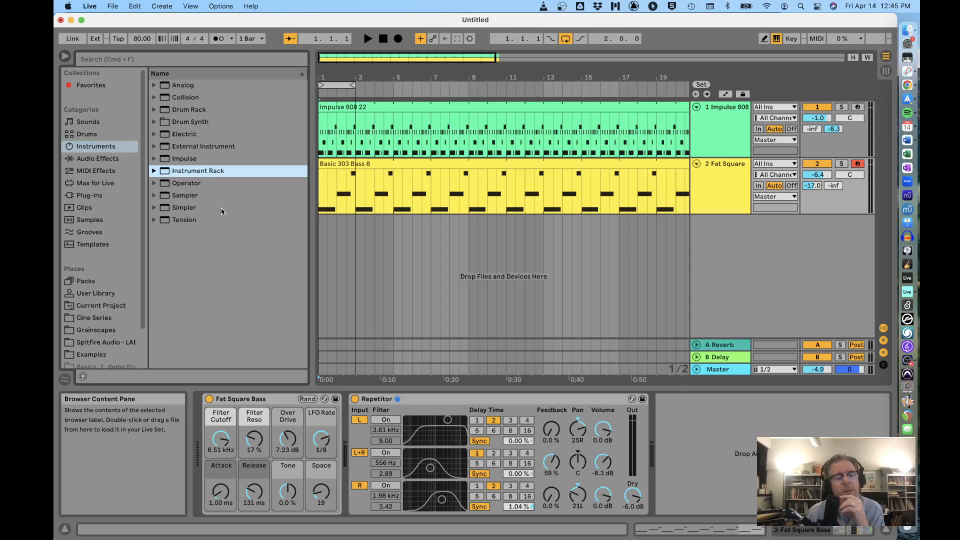
left_click(163, 213)
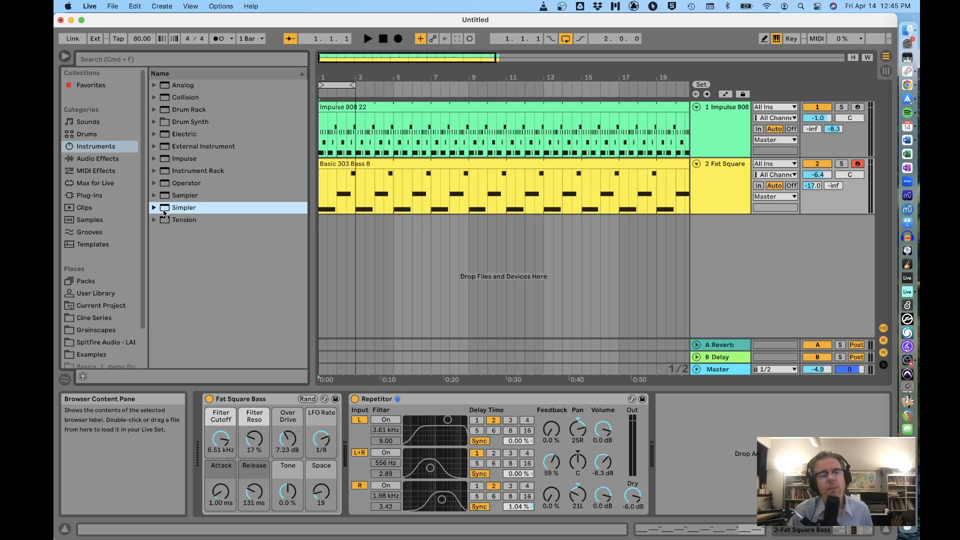
Compare the Session and Arrangement views of the set, ending in the Arrangement.
key("Tab")
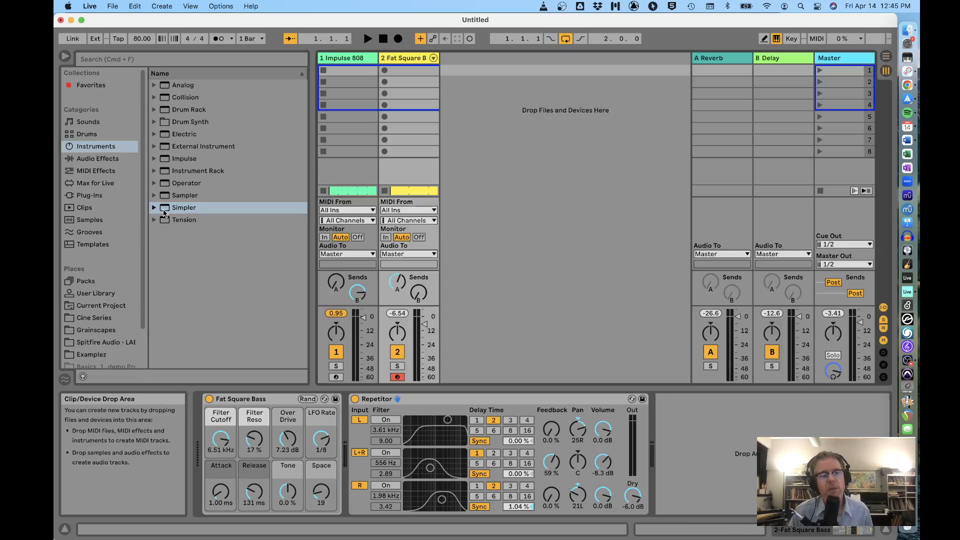
key("Tab")
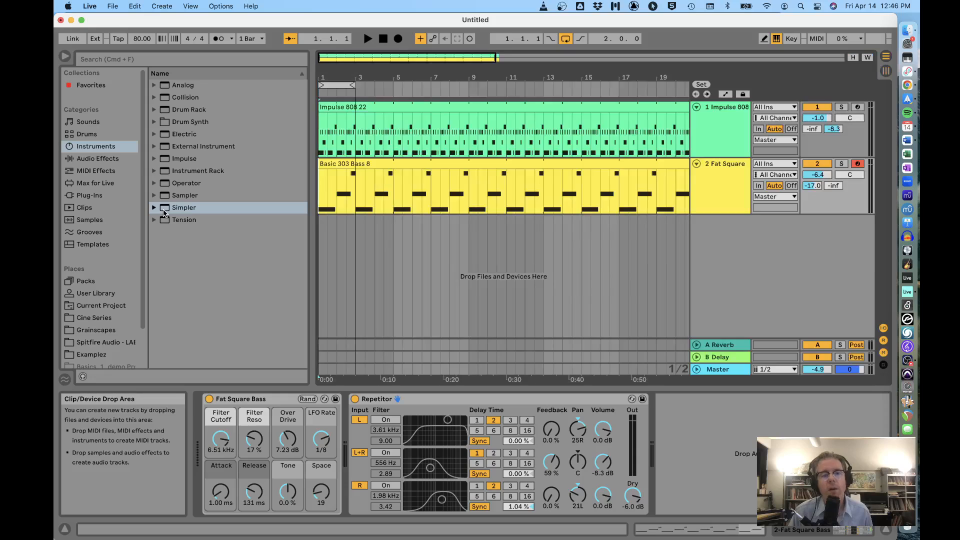
key("Tab")
key("Tab")
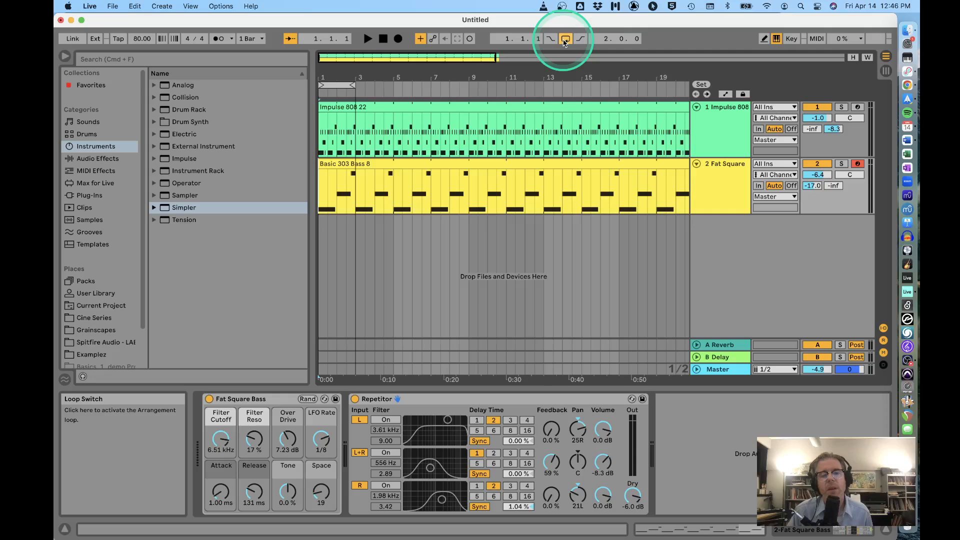
Zoom in on the two-bar loop region and select its material across all tracks.
left_click(340, 86)
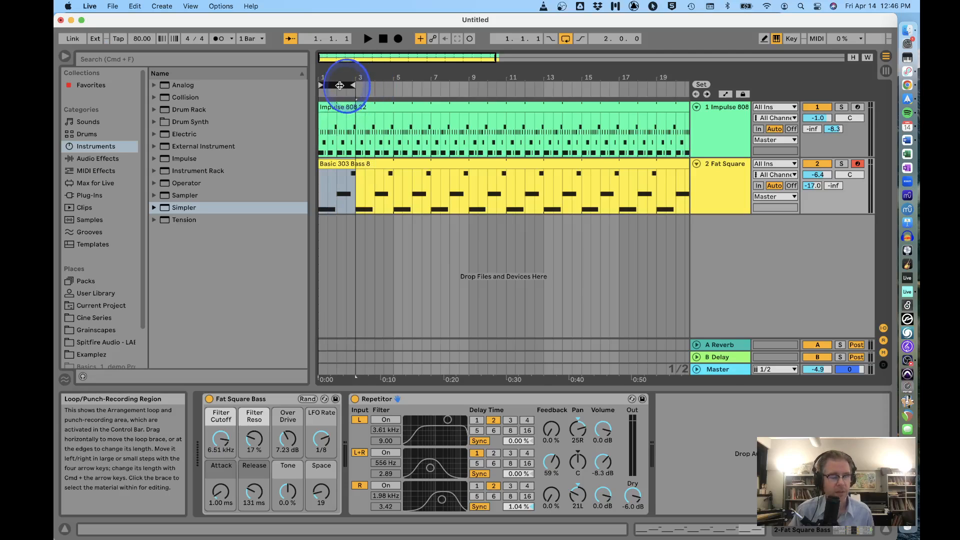
mouse_move(340, 86)
left_mouse_down()
mouse_move(375, 83)
mouse_move(346, 88)
left_mouse_up()
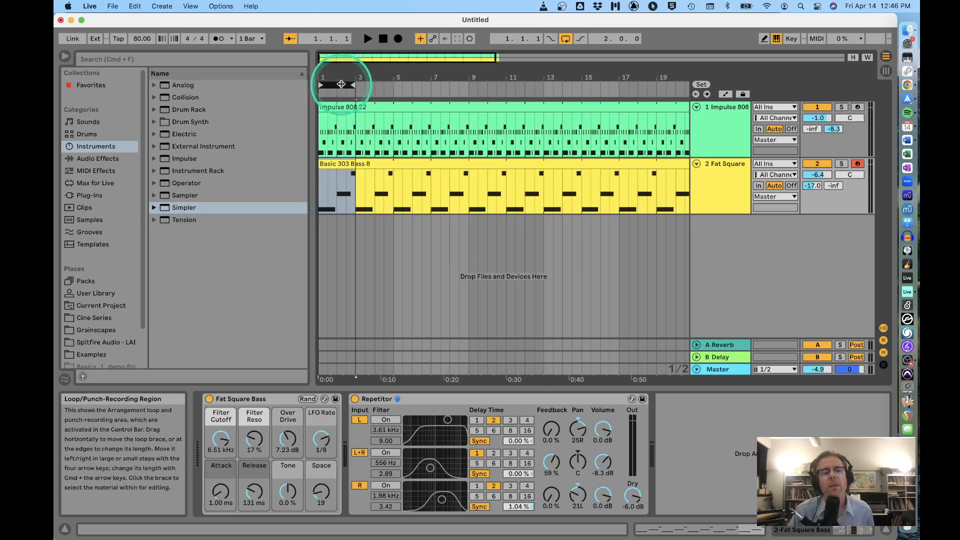
mouse_move(340, 84)
left_mouse_down()
mouse_move(423, 83)
mouse_move(346, 86)
left_mouse_up()
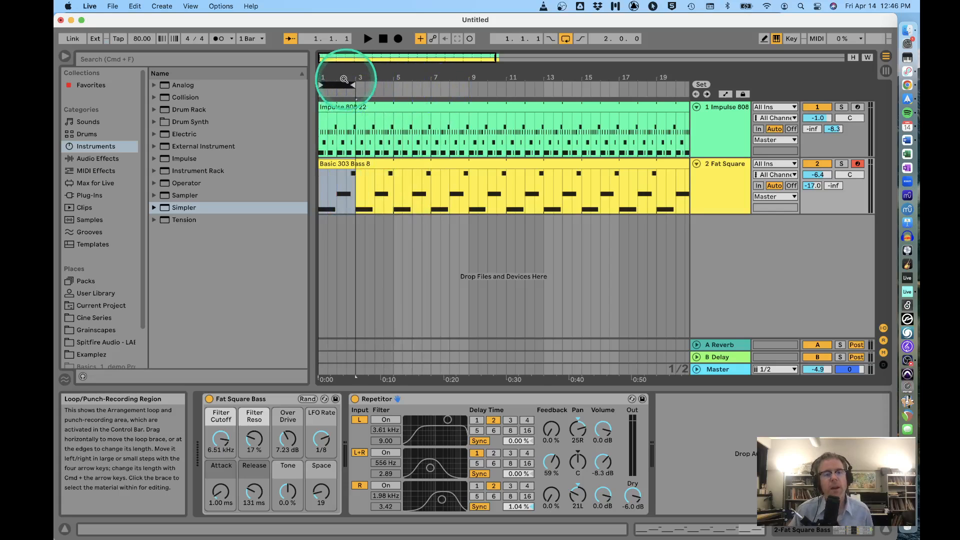
left_click_drag(344, 74, 349, 73)
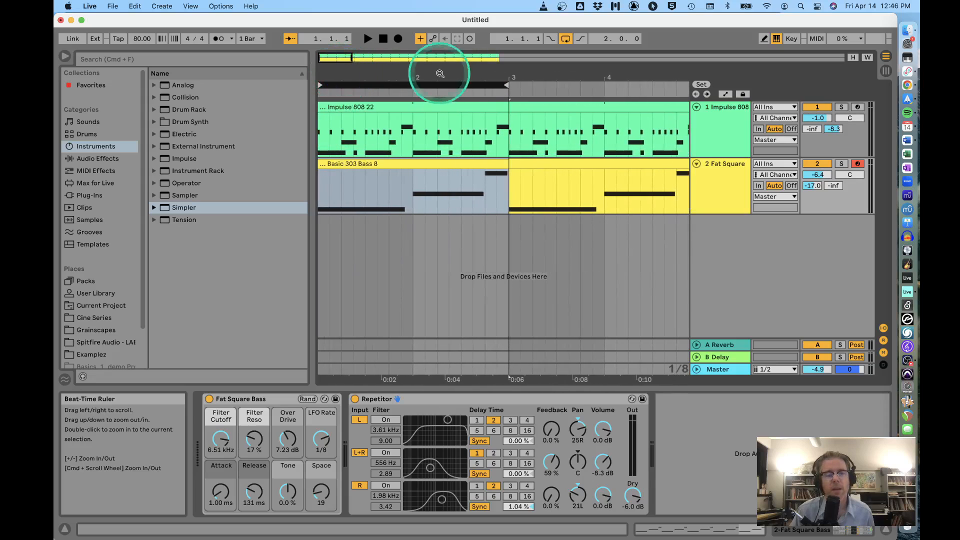
left_click(353, 107)
left_click(370, 164)
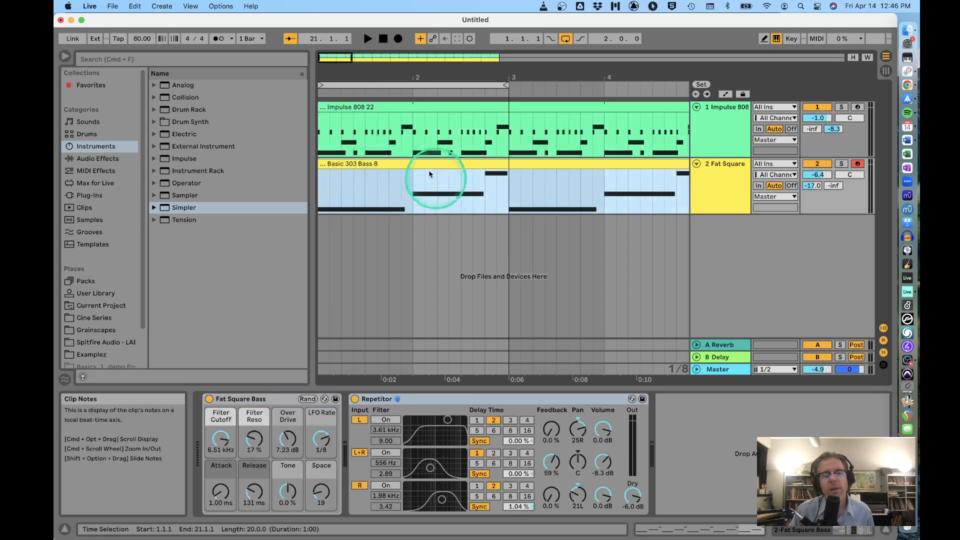
left_click(424, 252)
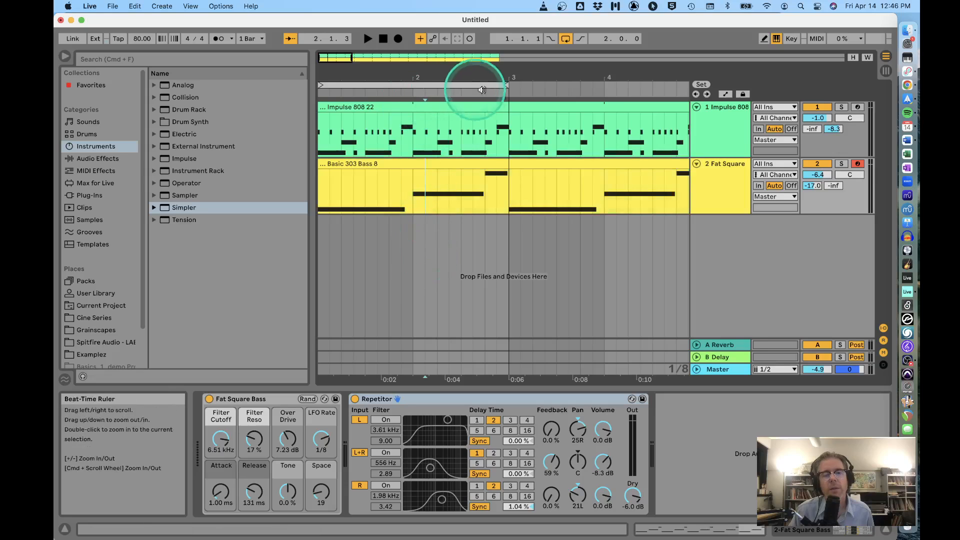
left_click(455, 86)
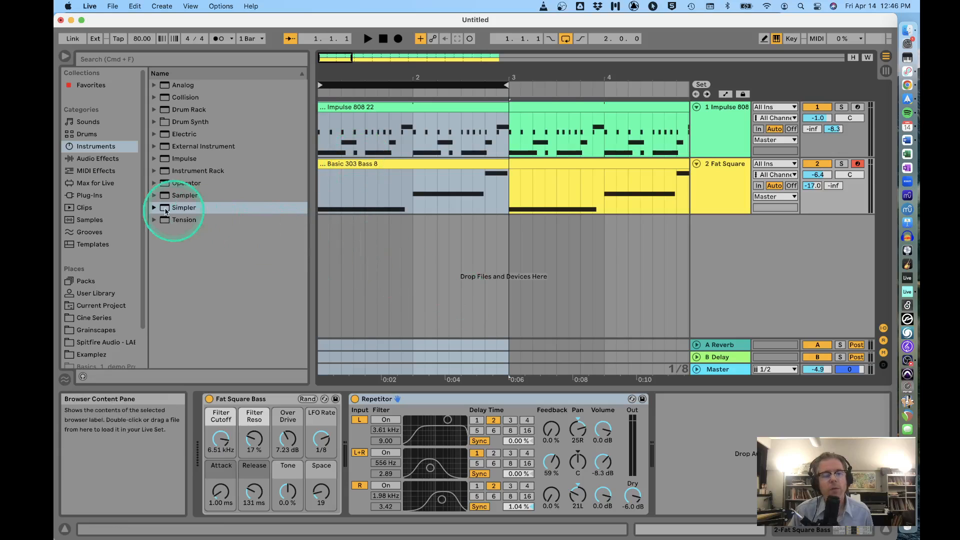
Add an empty Simpler on a new track below the Fat Square bass track and enlarge that track.
left_click(165, 210)
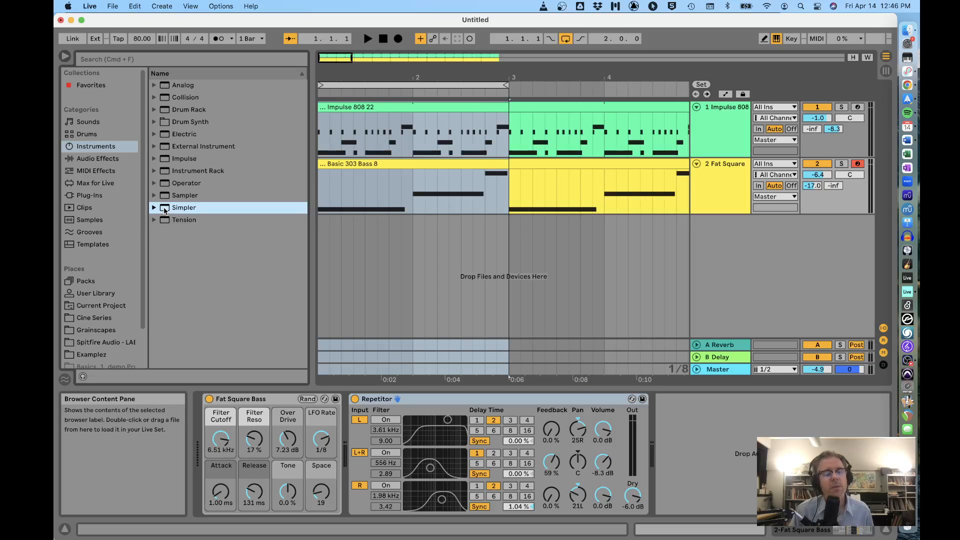
left_click(97, 146)
left_click(169, 207)
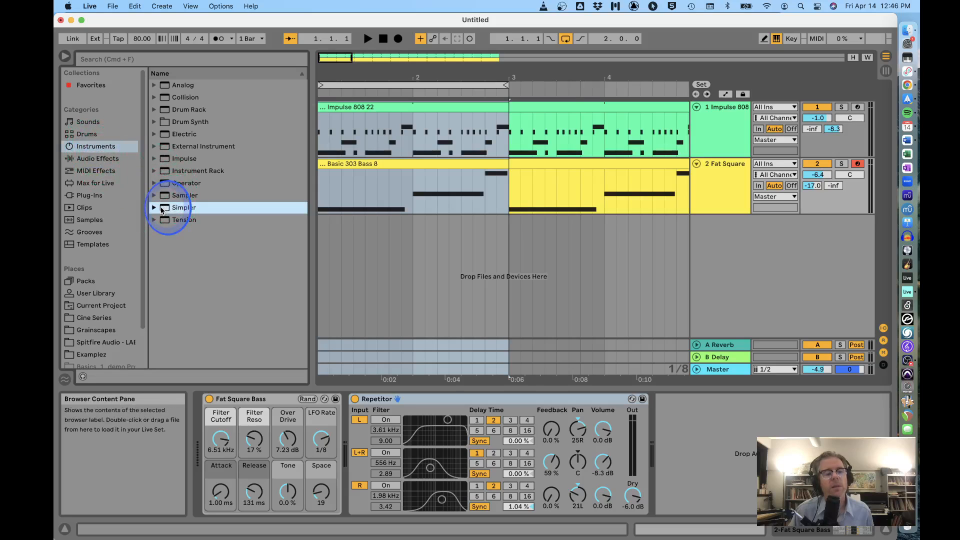
left_click(155, 209)
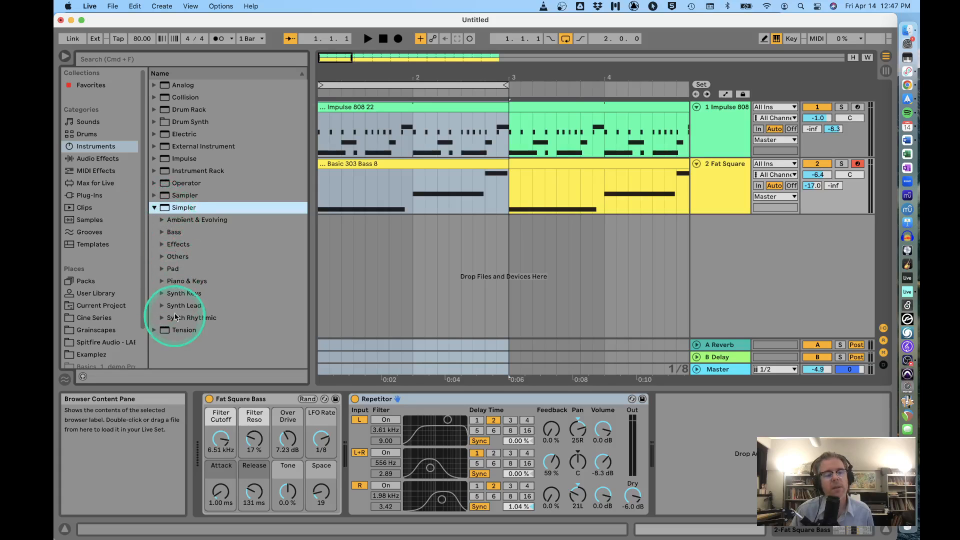
left_click_drag(167, 208, 348, 234)
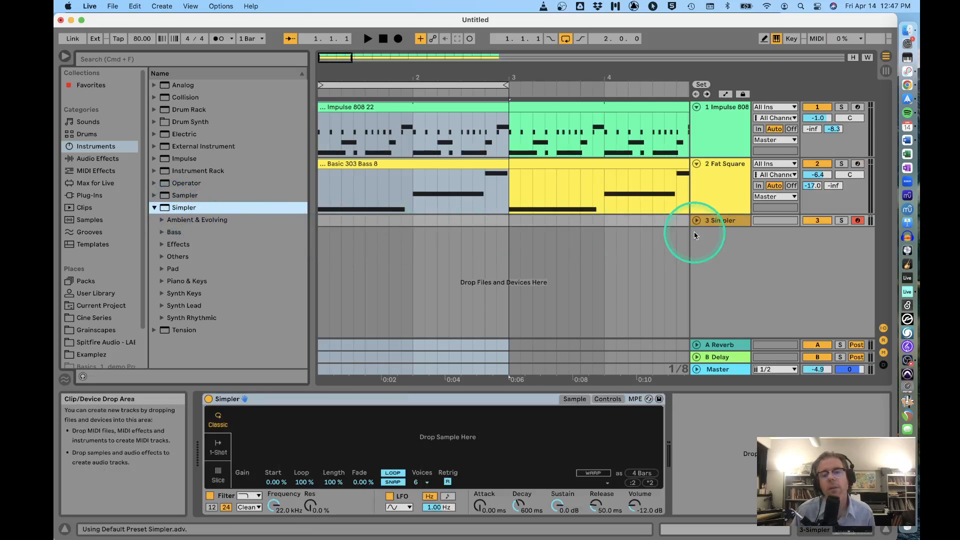
left_click_drag(710, 225, 713, 280)
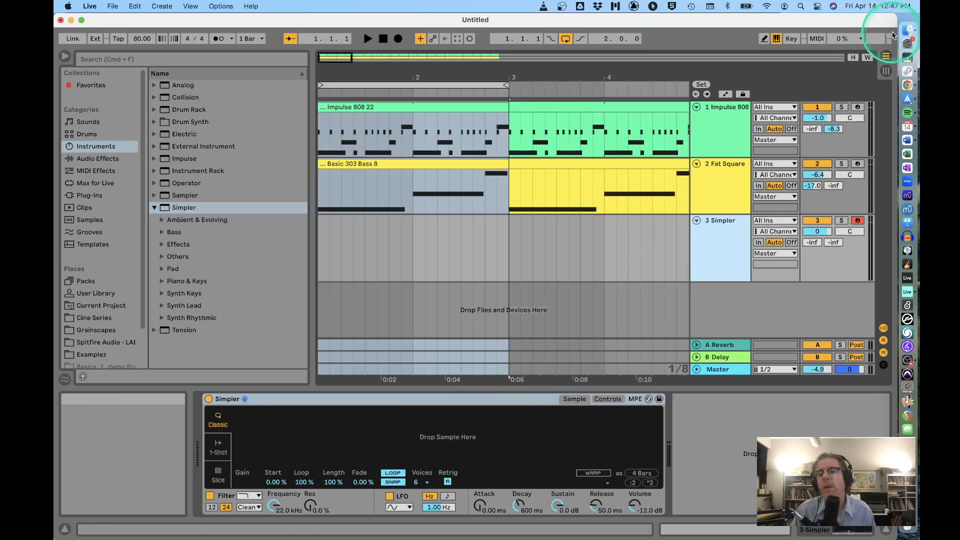
Load firebird5.wav from the Downloads folder in Finder into the empty Simpler on track 3.
left_click(909, 30)
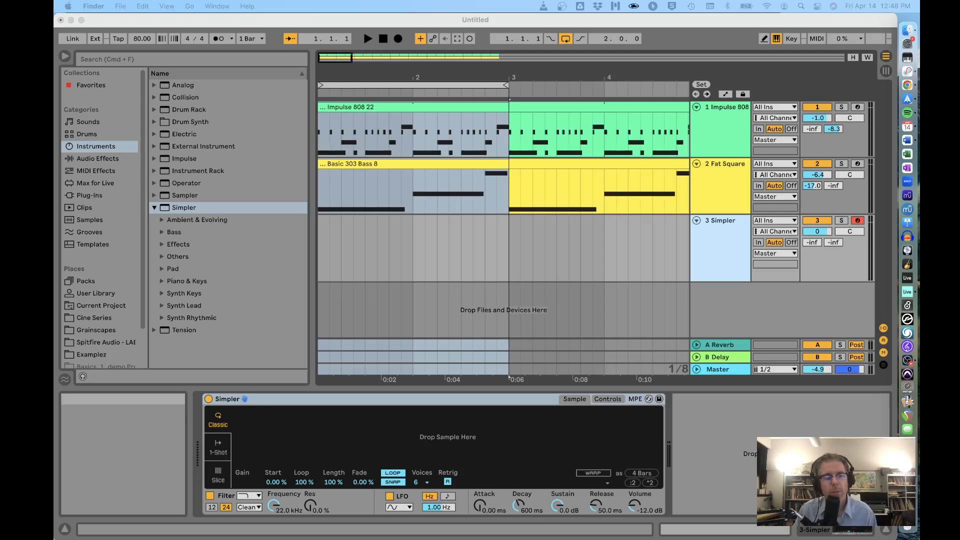
left_click_drag(55, 390, 283, 440)
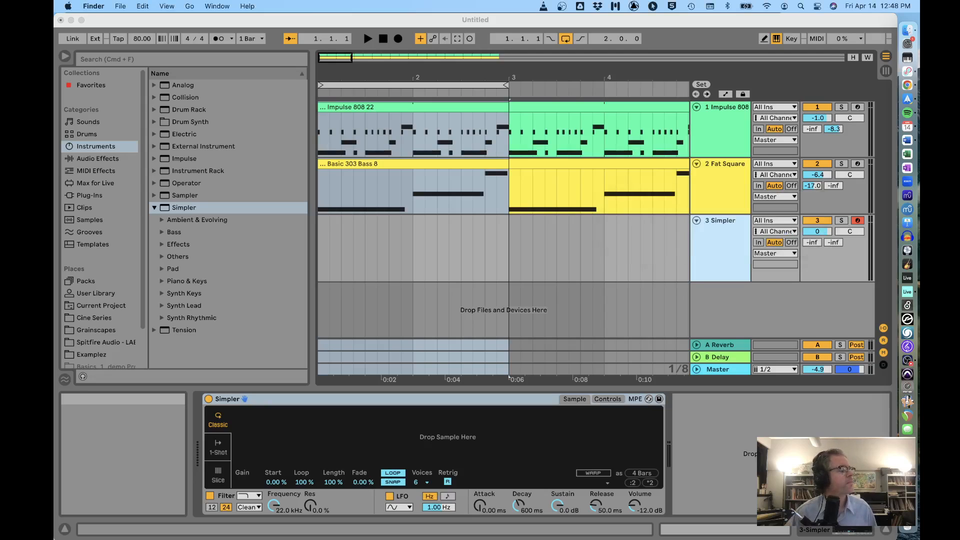
left_click_drag(55, 137, 613, 101)
left_click(697, 190)
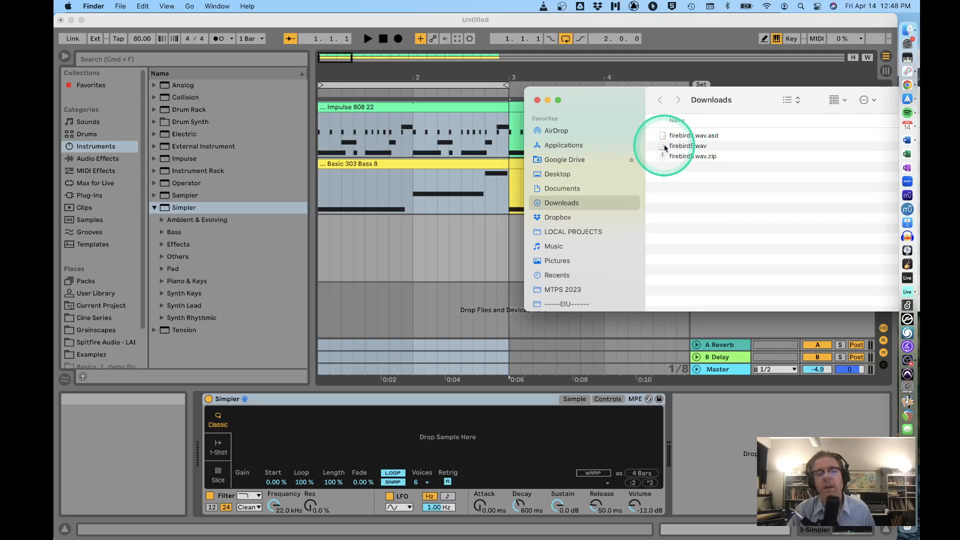
left_click_drag(663, 147, 455, 438)
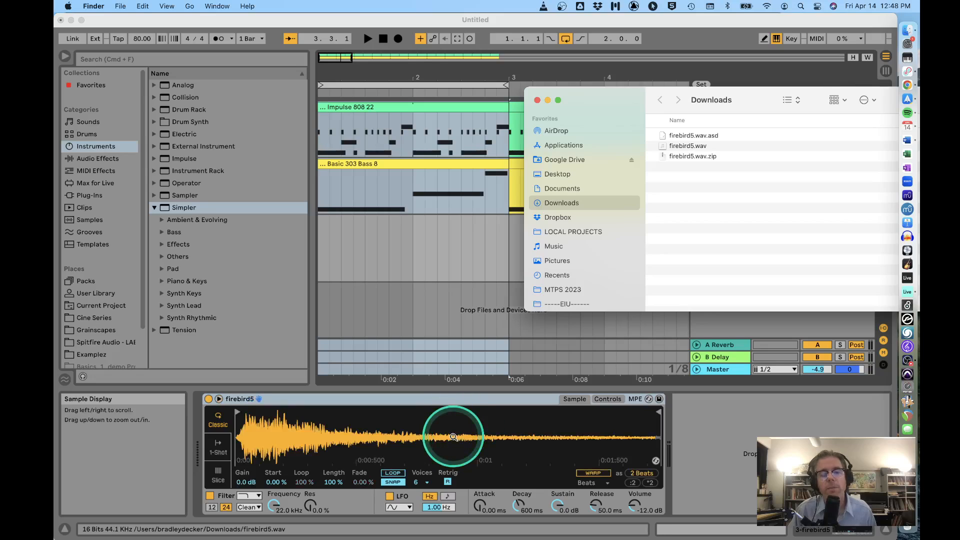
left_click(459, 434)
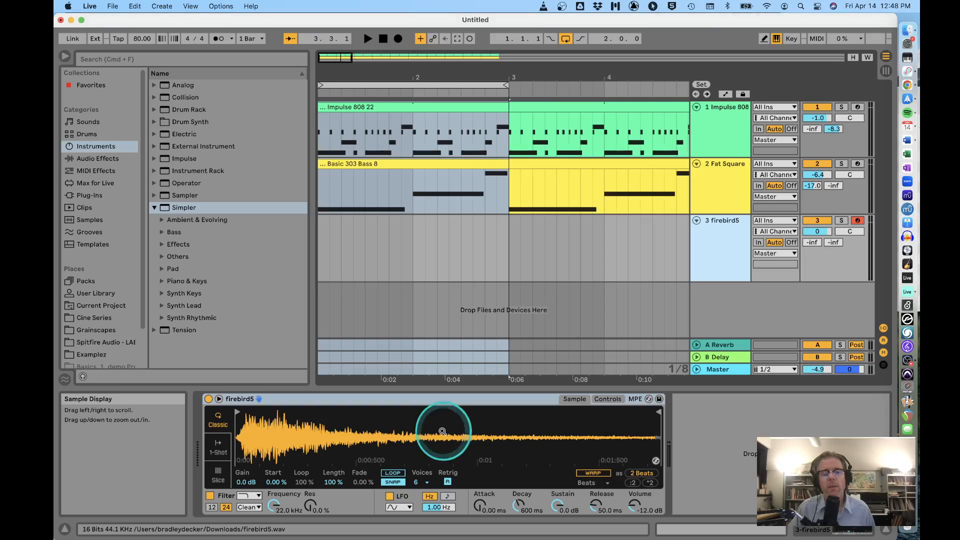
left_click(545, 247)
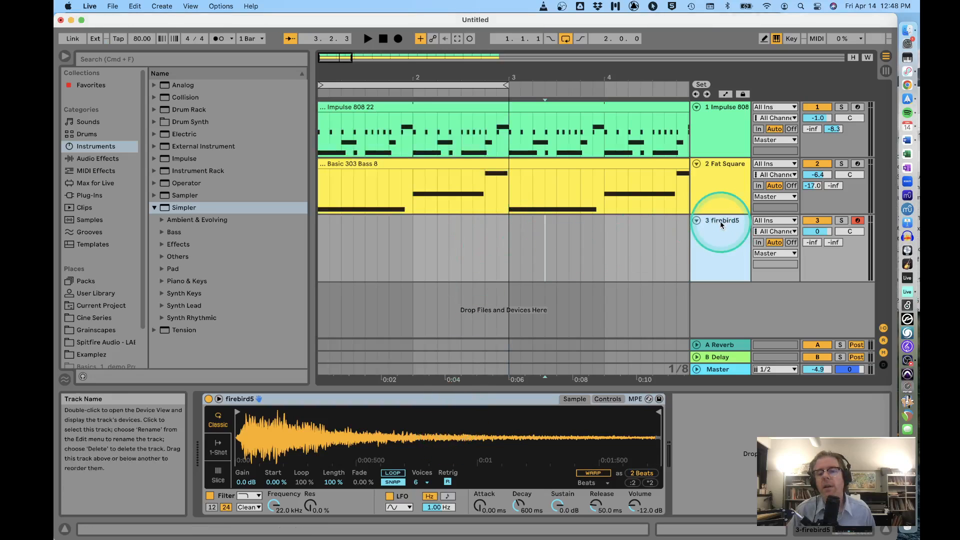
Replace the sample-loaded instrument on track 3 with an empty default Simpler.
left_click(164, 208)
left_click_drag(164, 208, 395, 240)
left_click(726, 234)
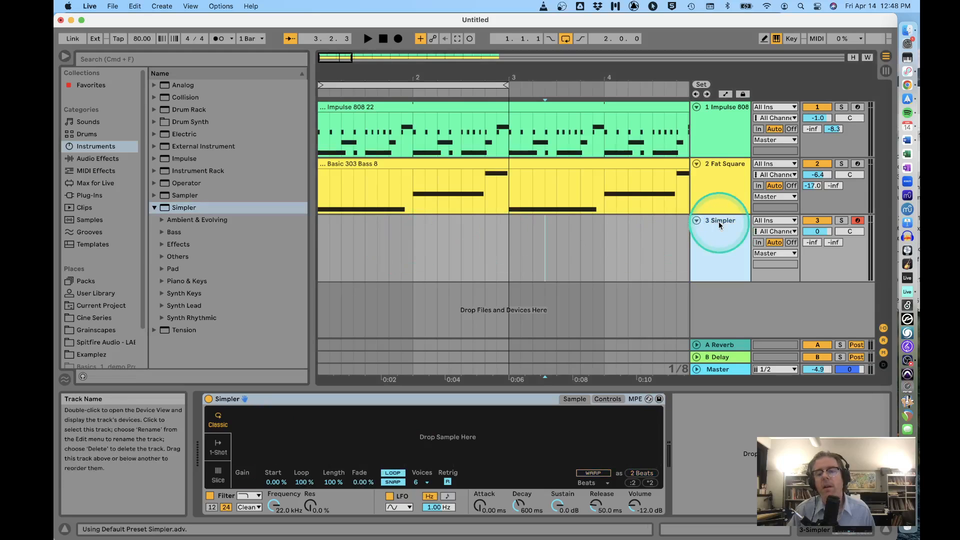
left_click(549, 254)
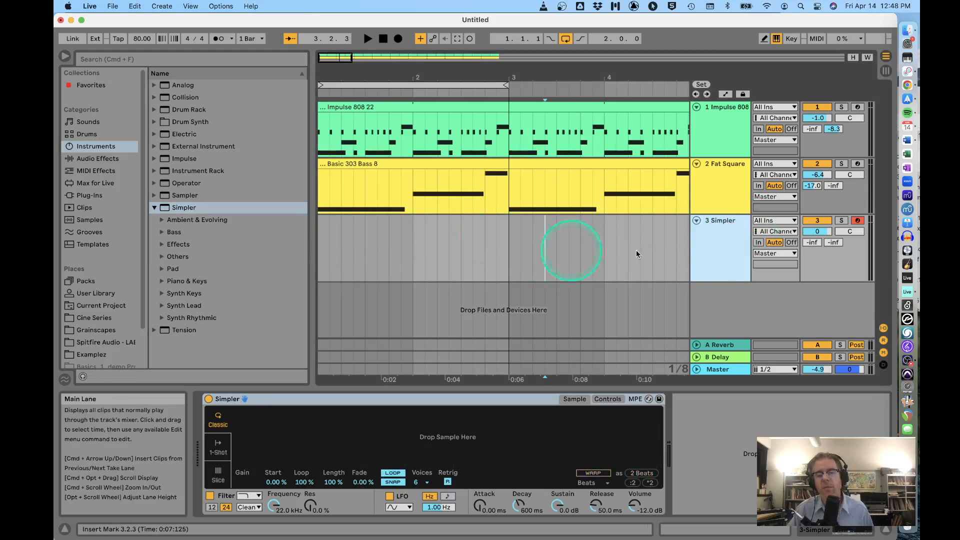
left_click(725, 227)
left_click(378, 431)
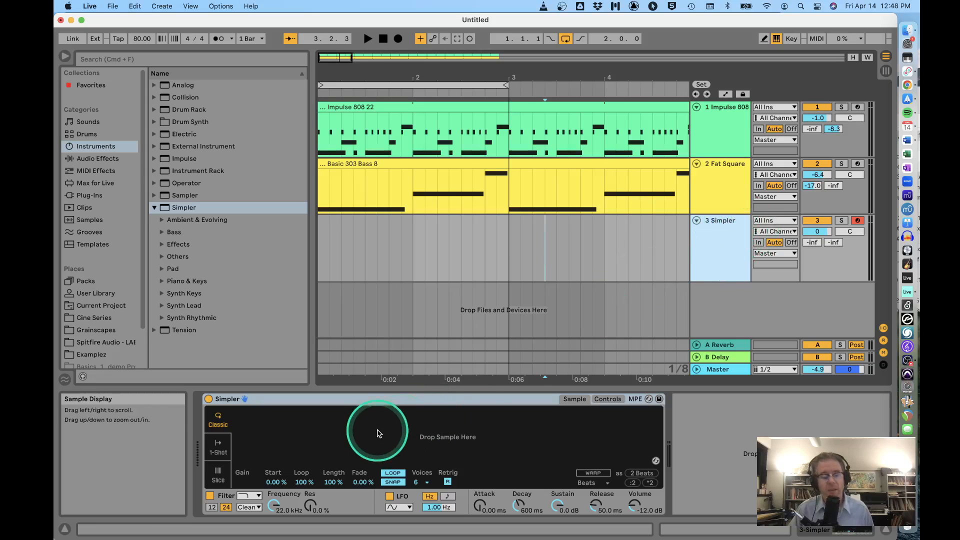
Switch to Finder, find firebird5.wav in Downloads, load it into track 3's Simpler, and close the Finder window.
key("super+Tab")
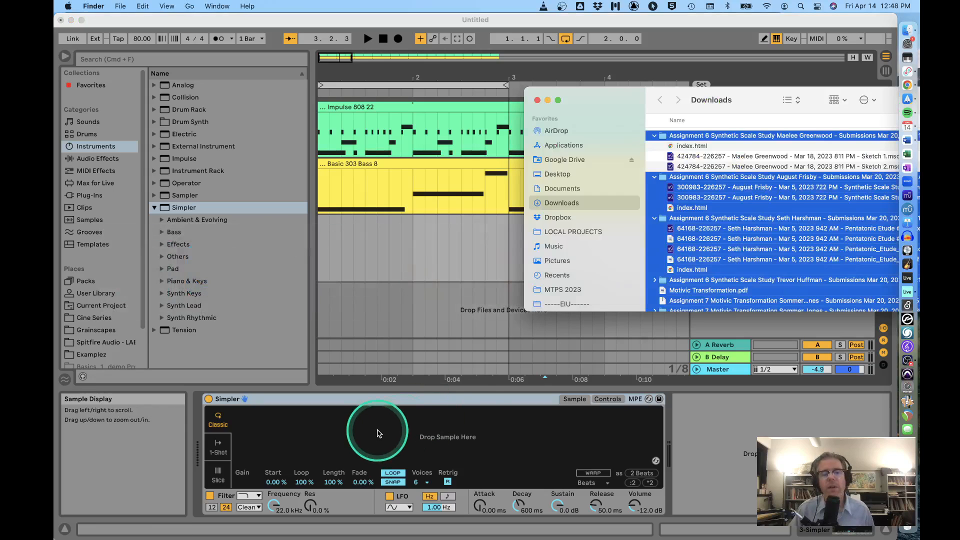
scroll(715, 217, "up", 1)
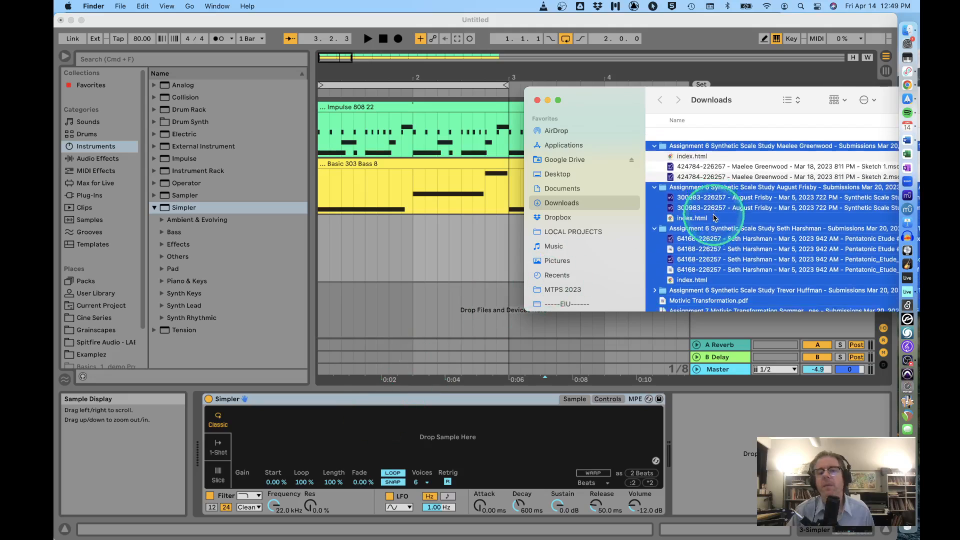
left_click(569, 190)
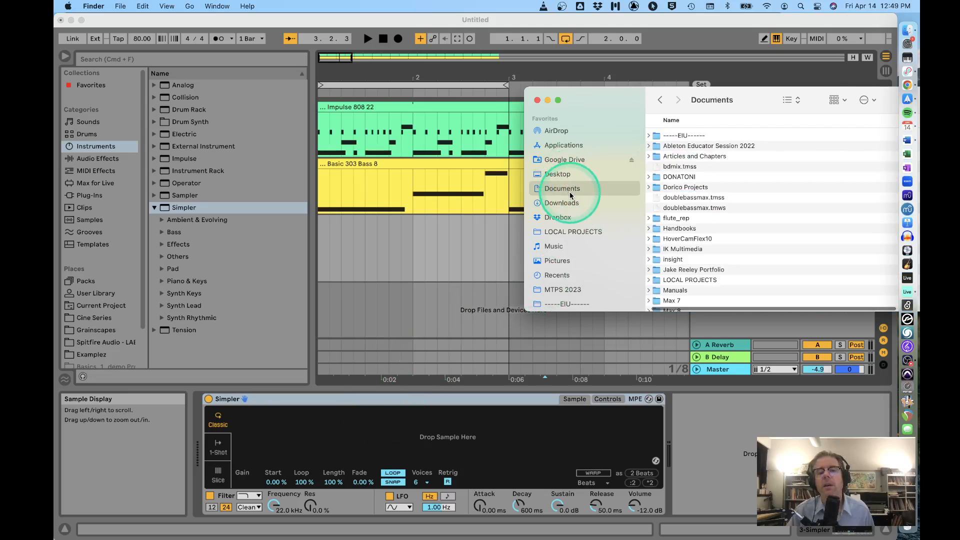
left_click(562, 203)
left_click(692, 136)
scroll(691, 145, "down", 10)
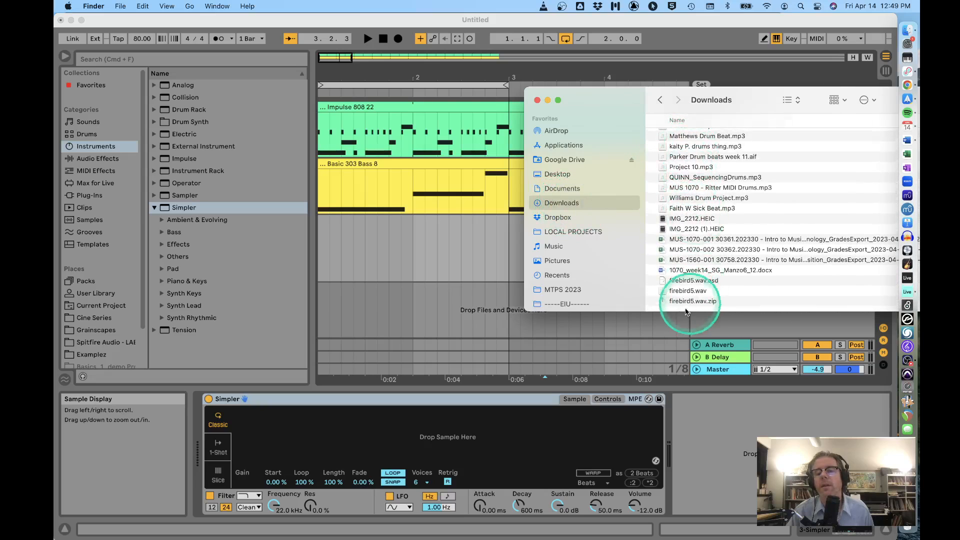
left_click_drag(665, 291, 491, 425)
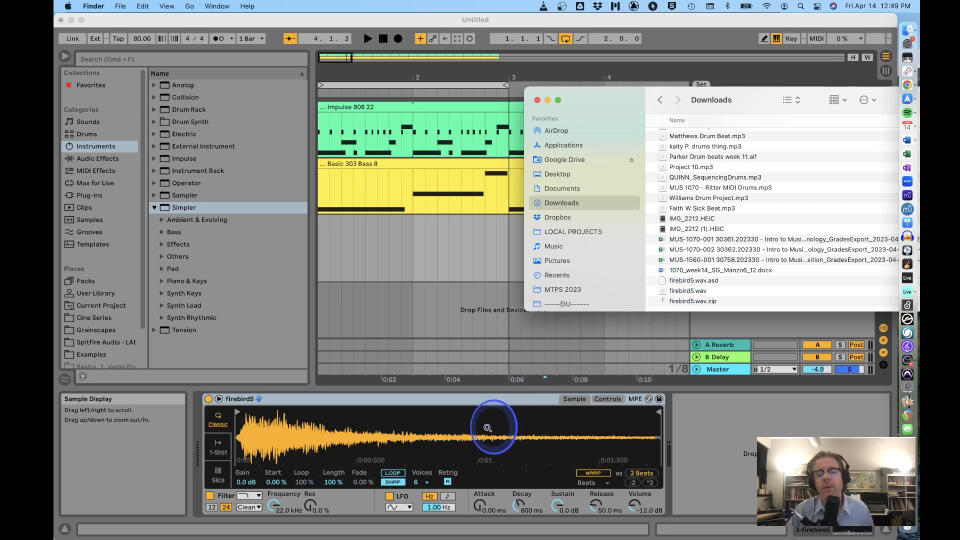
left_click(537, 100)
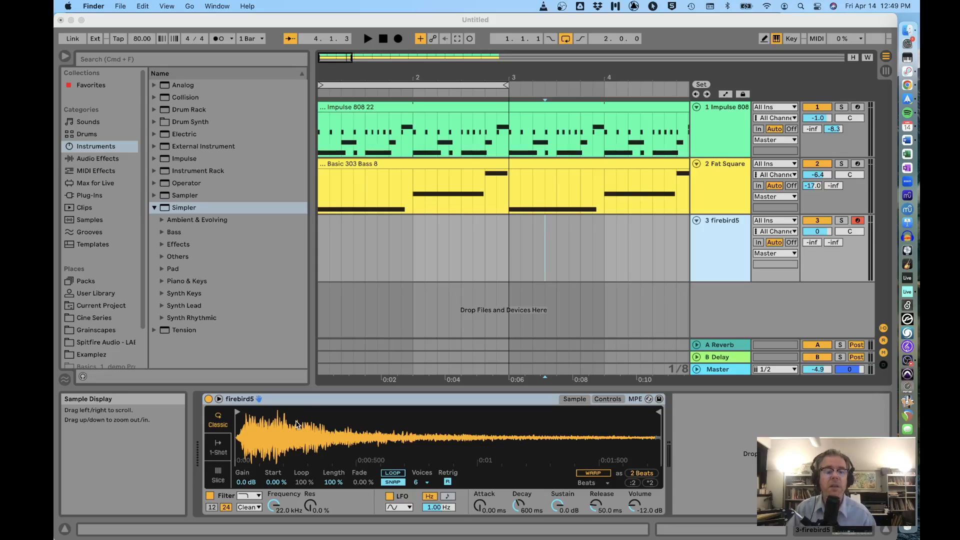
Switch Simpler to 1-Shot playback mode for the firebird5 sample.
left_click(279, 431)
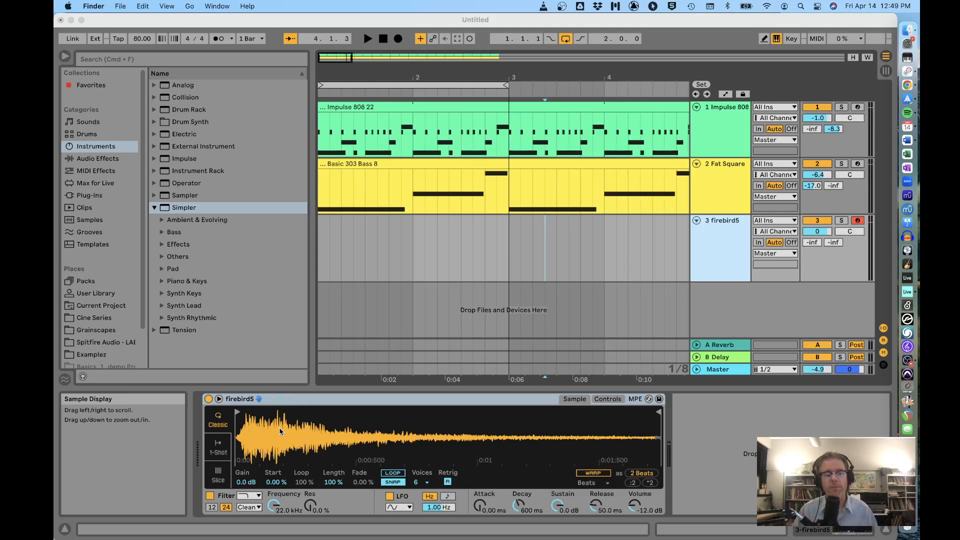
left_click(222, 447)
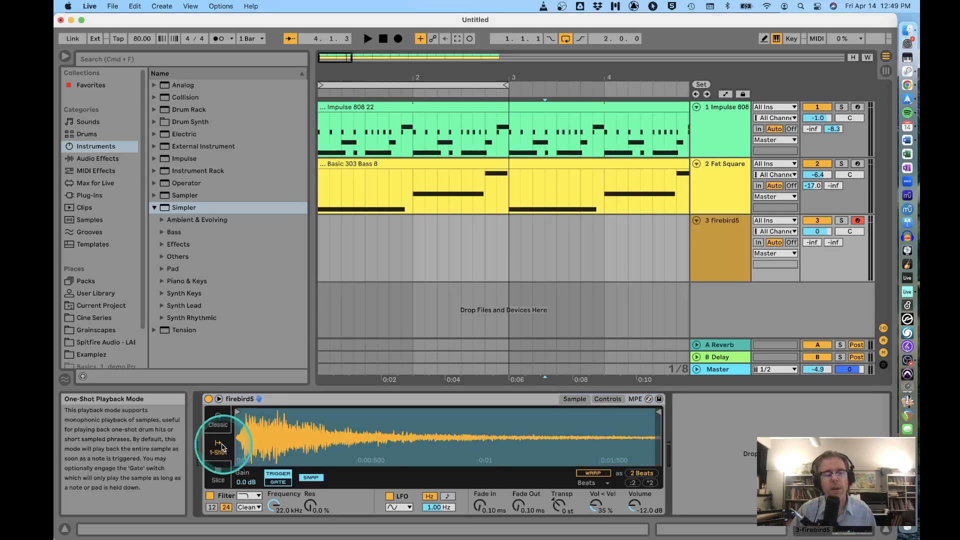
left_click(245, 437)
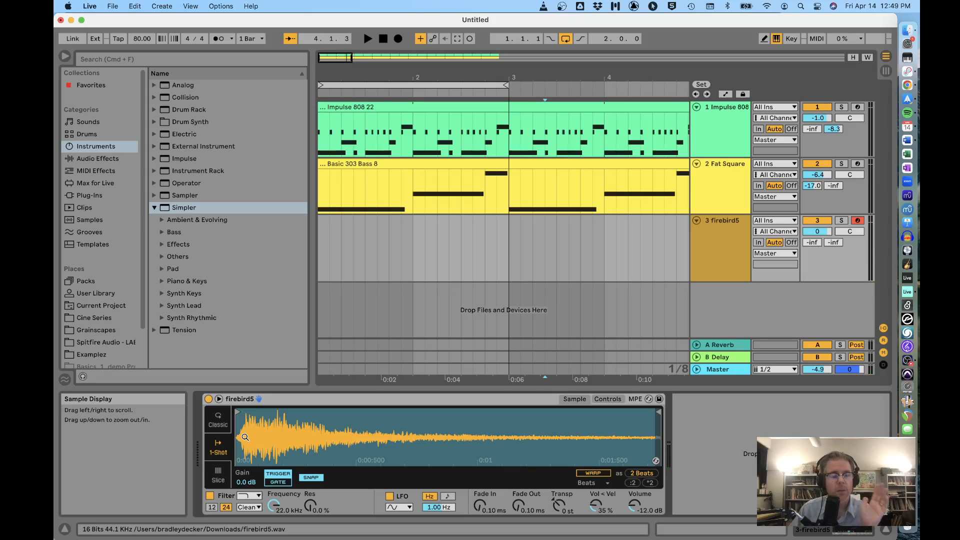
Switch the firebird5 Simpler to Classic playback mode for comparison and return it to 1-Shot mode.
left_click(218, 423)
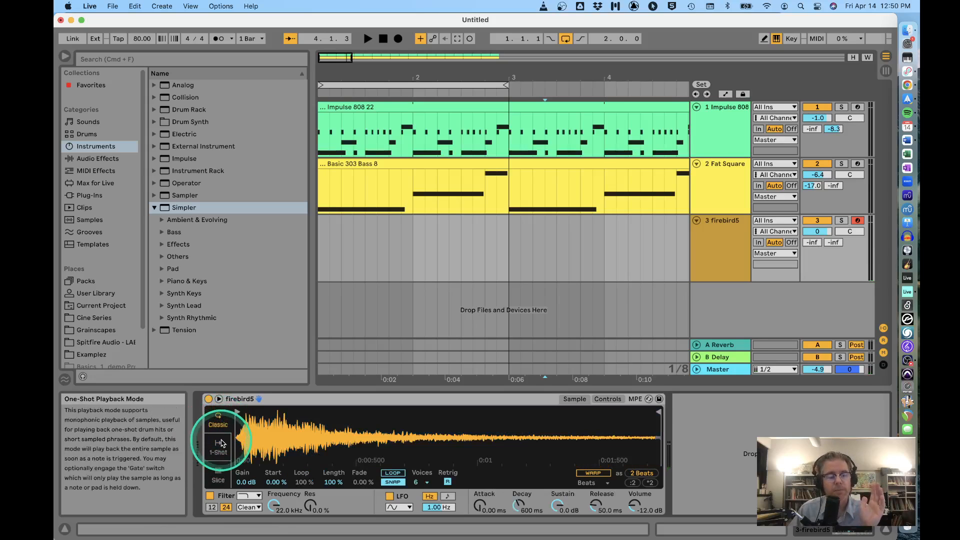
left_click(221, 446)
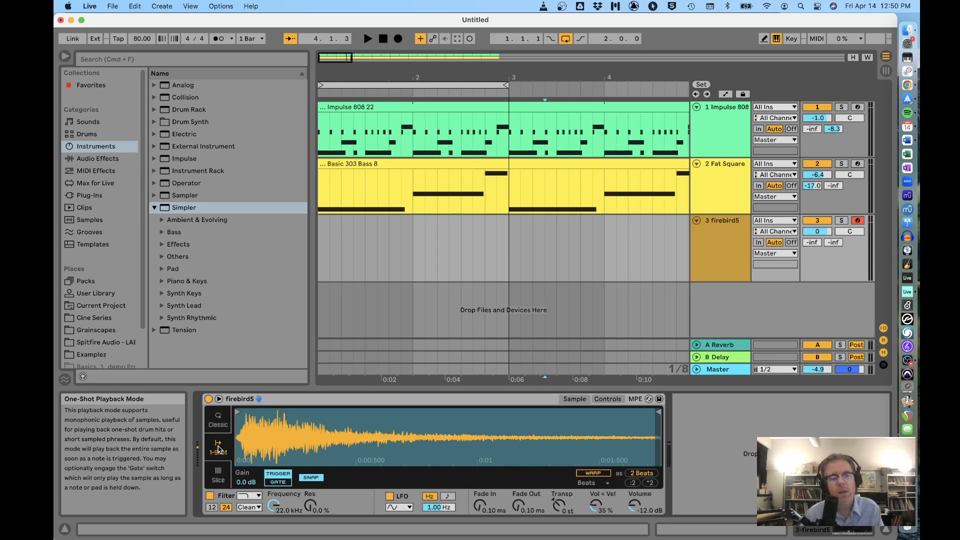
left_click(363, 301)
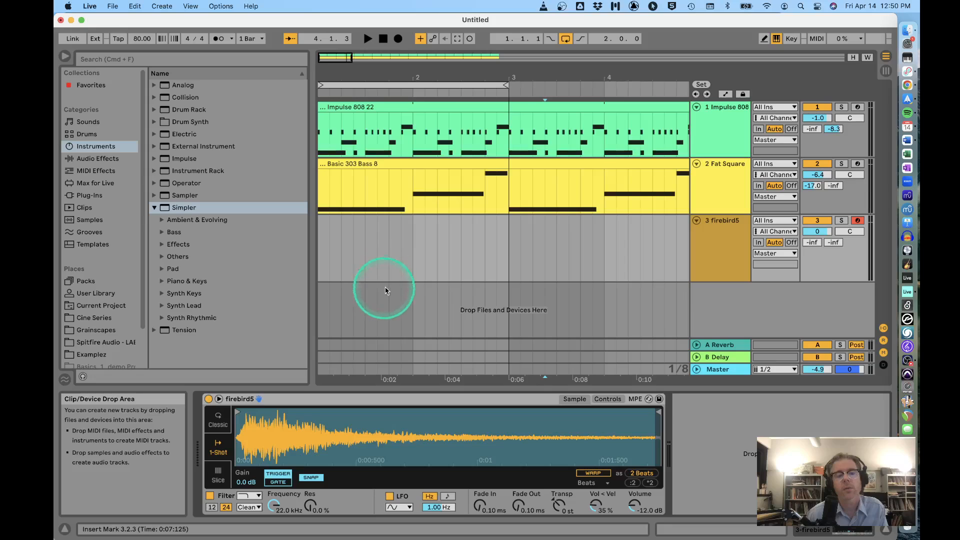
Select the time covered by the two-bar loop and set Record Quantization to Sixteenth-Note Quantization.
left_click(405, 84)
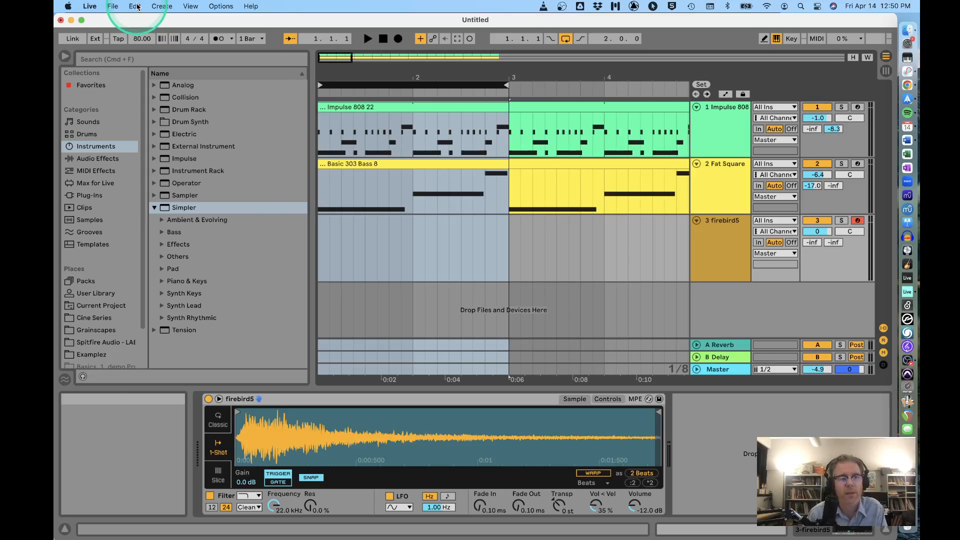
left_click(136, 6)
mouse_move(160, 390)
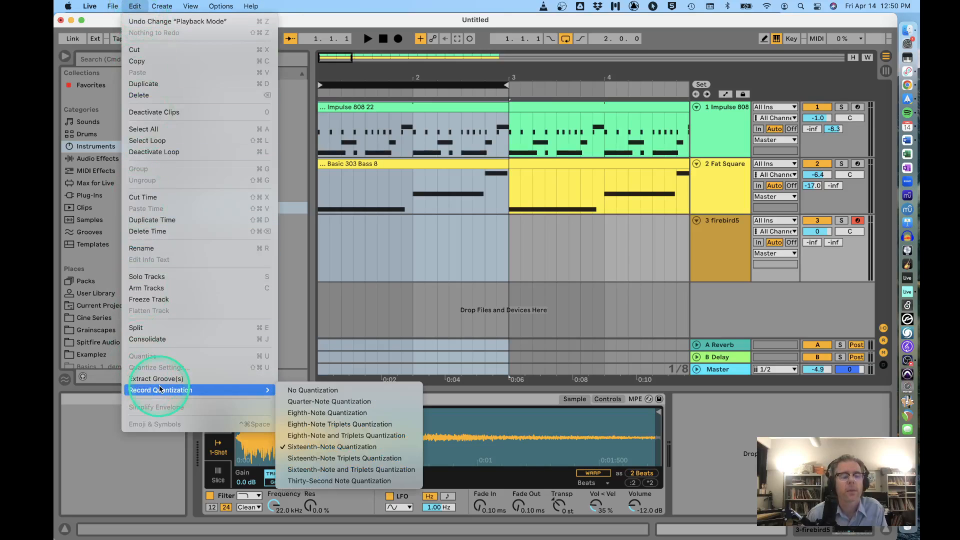
left_click(339, 447)
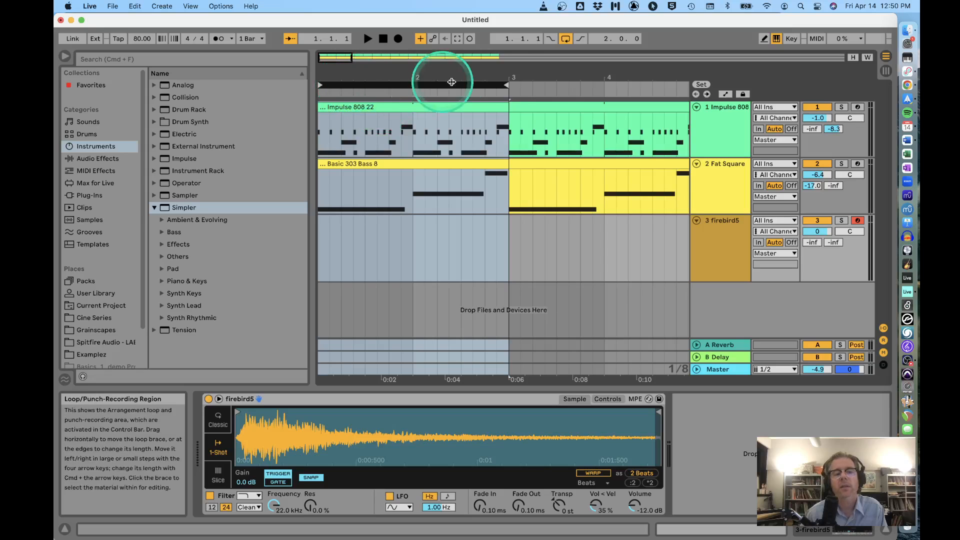
Keep track 3 armed and record a sustained C3 note early in bar 1 within the two-bar loop starting at 1.1.1.
mouse_move(508, 82)
left_mouse_down()
mouse_move(368, 83)
mouse_move(505, 84)
left_mouse_up()
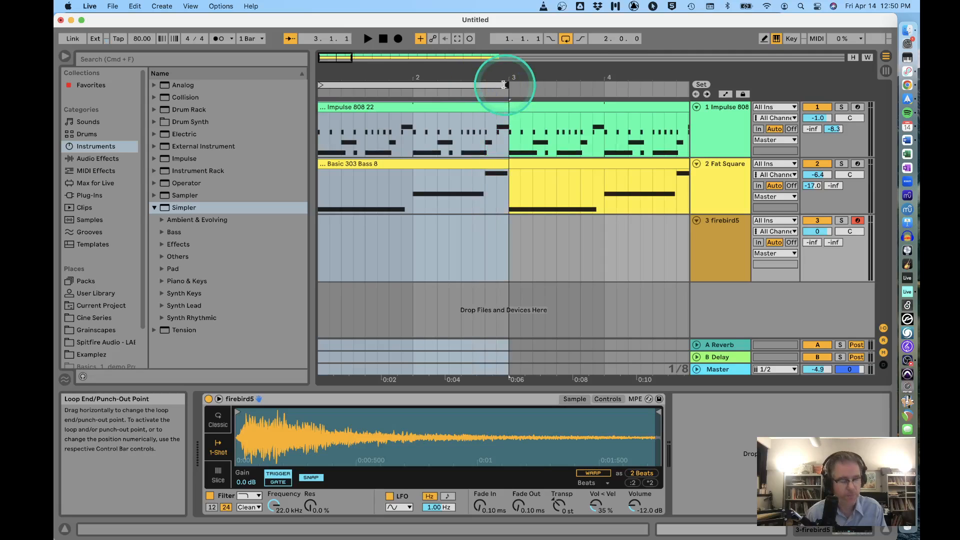
left_click(384, 40)
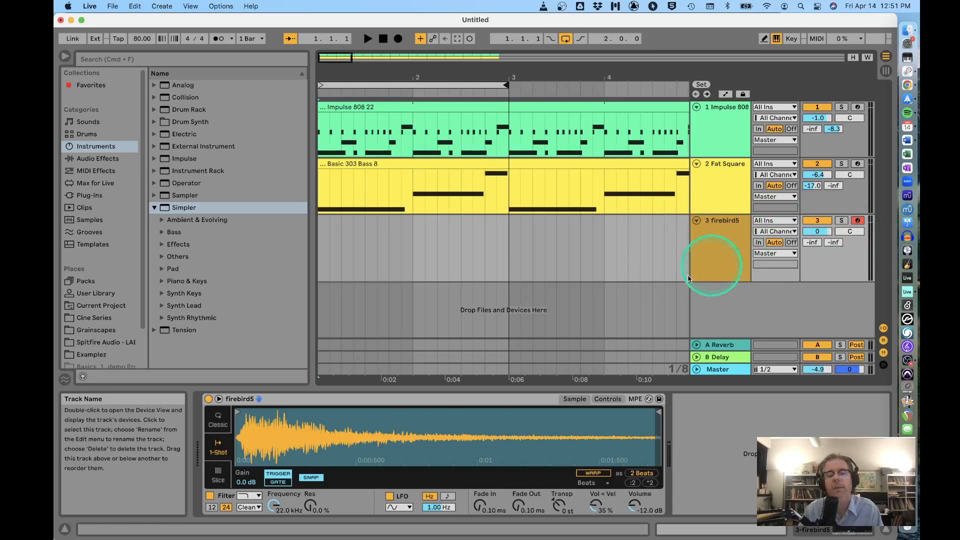
left_click(858, 221)
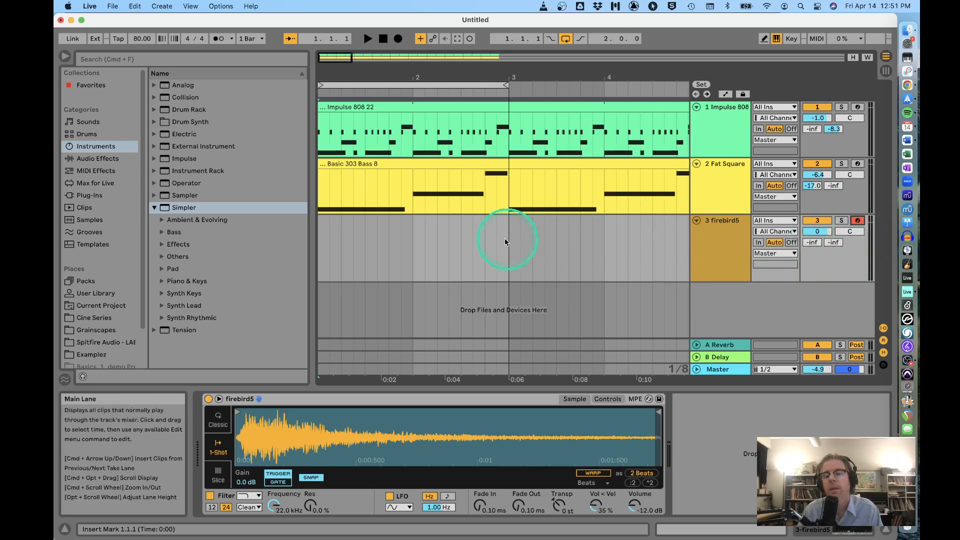
left_click(398, 39)
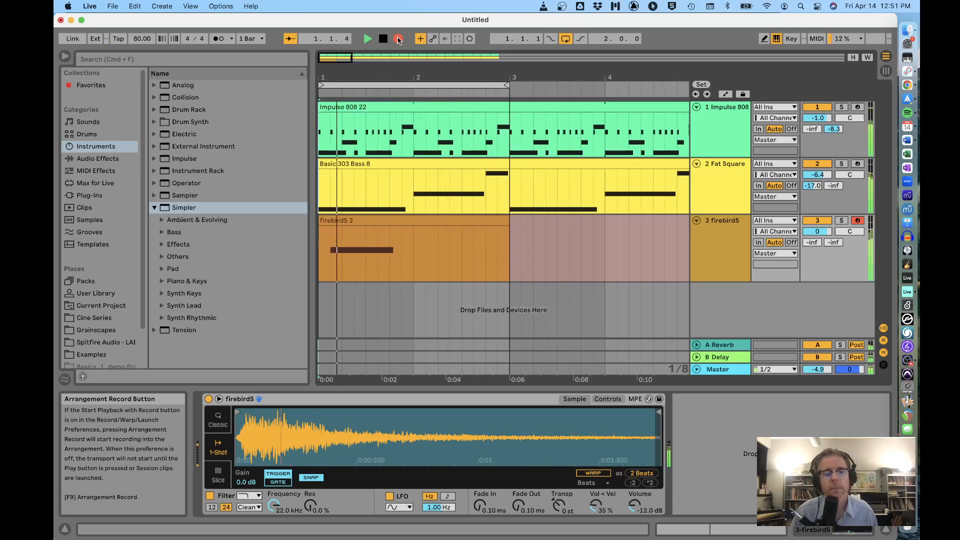
key("space")
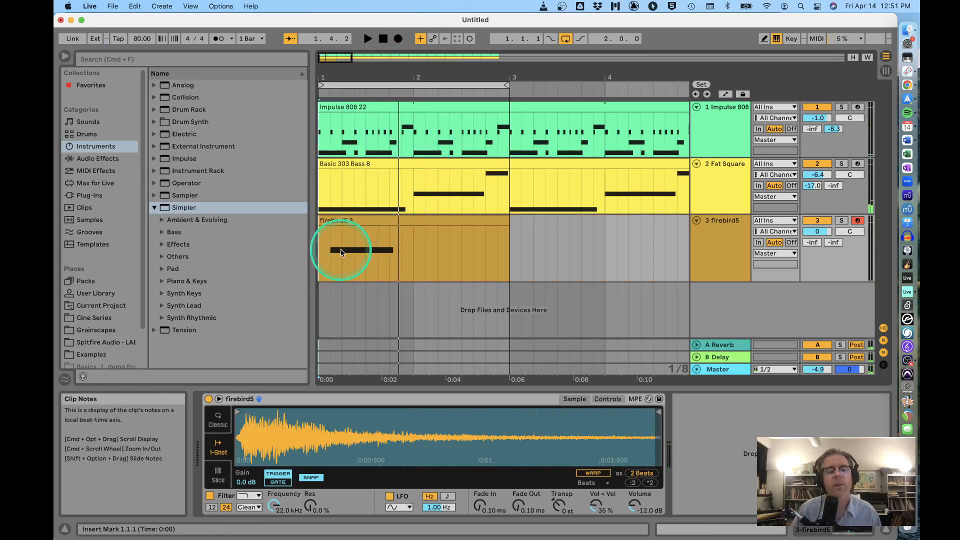
Open the recorded firebird5 clip, turn on the MIDI editor preview, and transpose the long C3 note up to D#3.
double_click(360, 221)
left_click(522, 424)
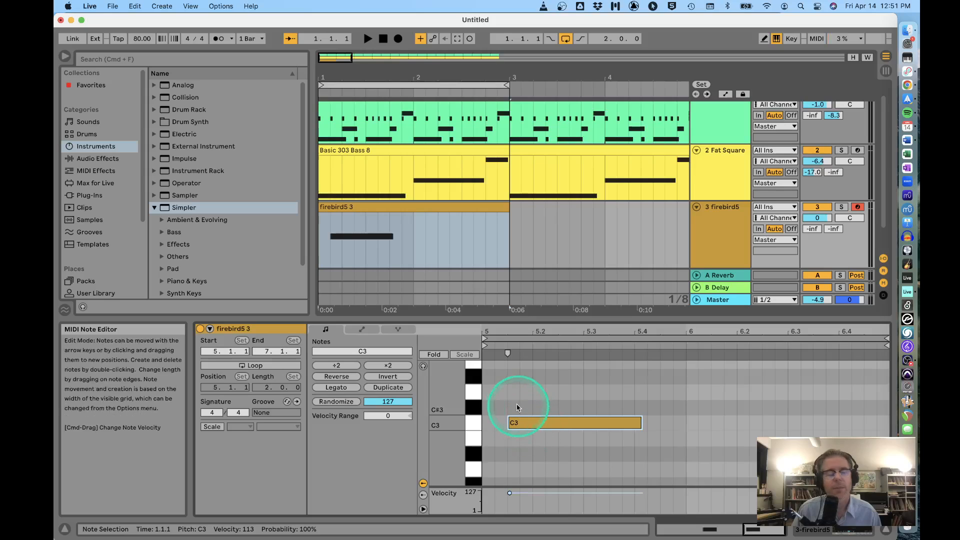
mouse_move(521, 423)
left_mouse_down()
mouse_move(524, 395)
mouse_move(526, 425)
left_mouse_up()
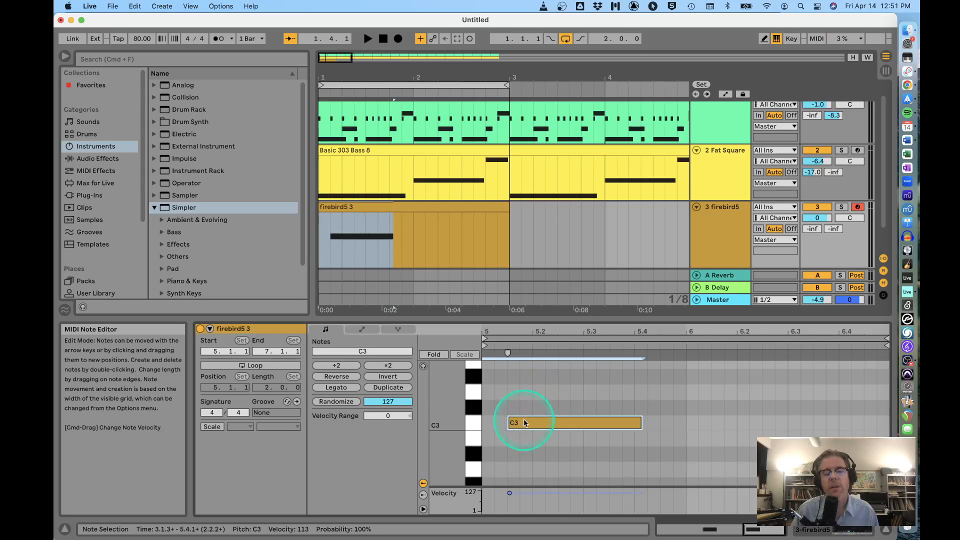
left_click(423, 367)
left_click(526, 419)
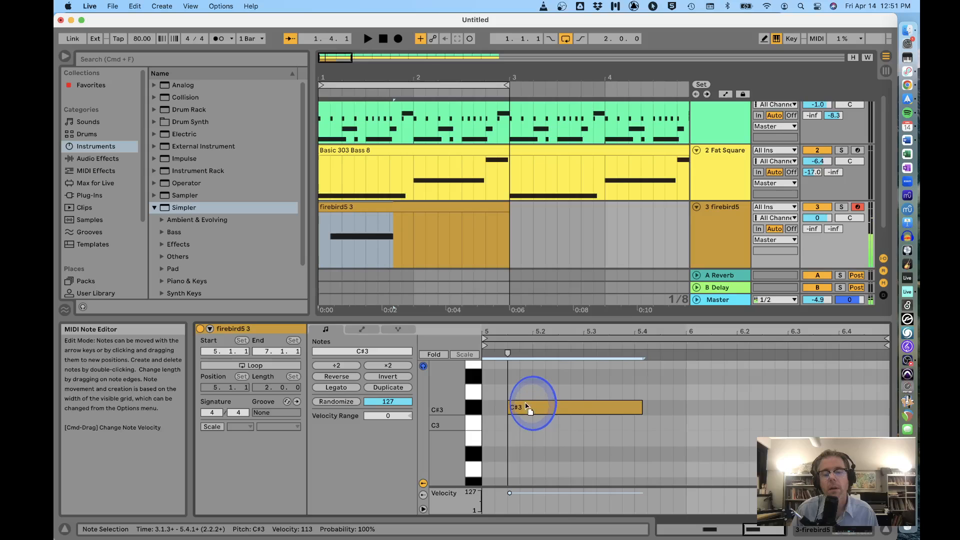
mouse_move(527, 406)
left_mouse_down()
mouse_move(526, 398)
mouse_move(526, 424)
left_mouse_up()
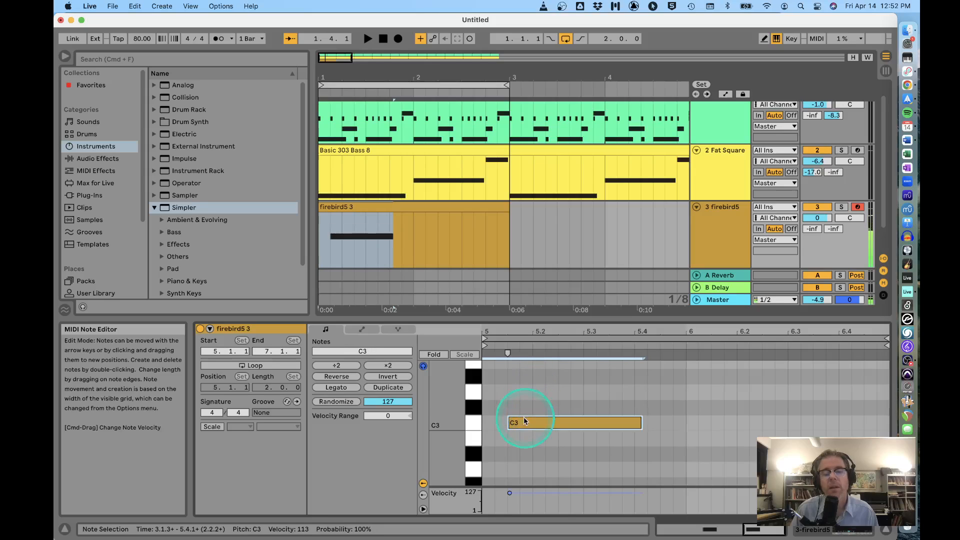
scroll(527, 399, "up", 2)
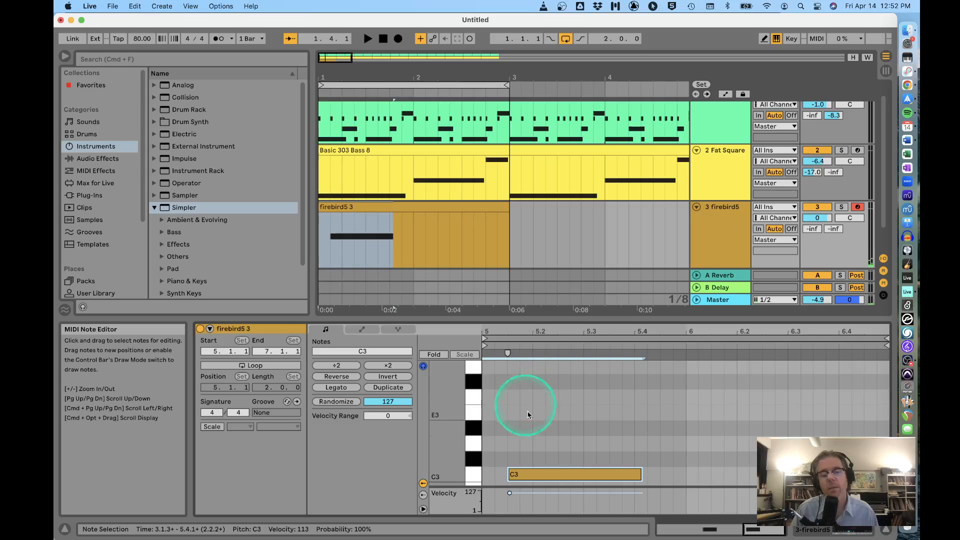
left_click_drag(531, 472, 531, 429)
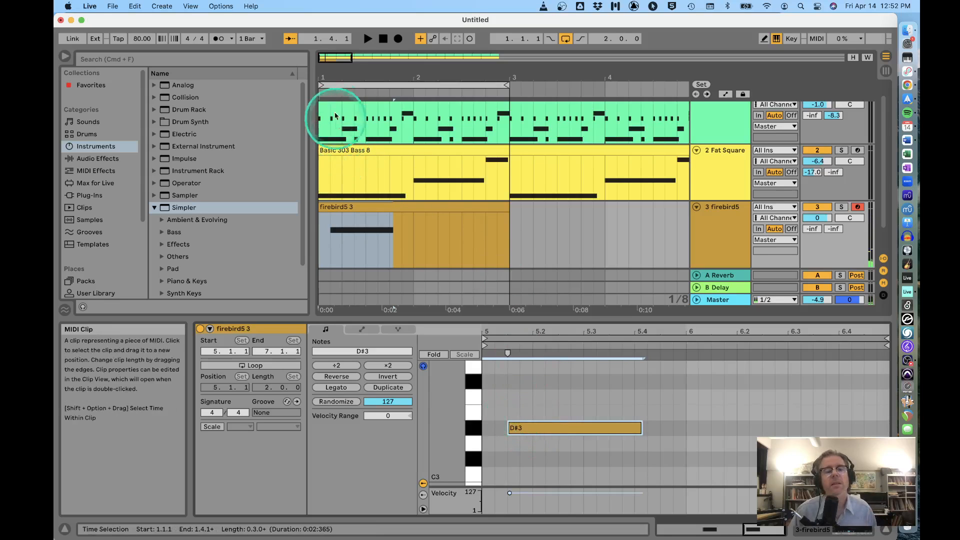
Play the loop and overdub a short G3 note near the start of bar 2 on the firebird5 track.
key("space")
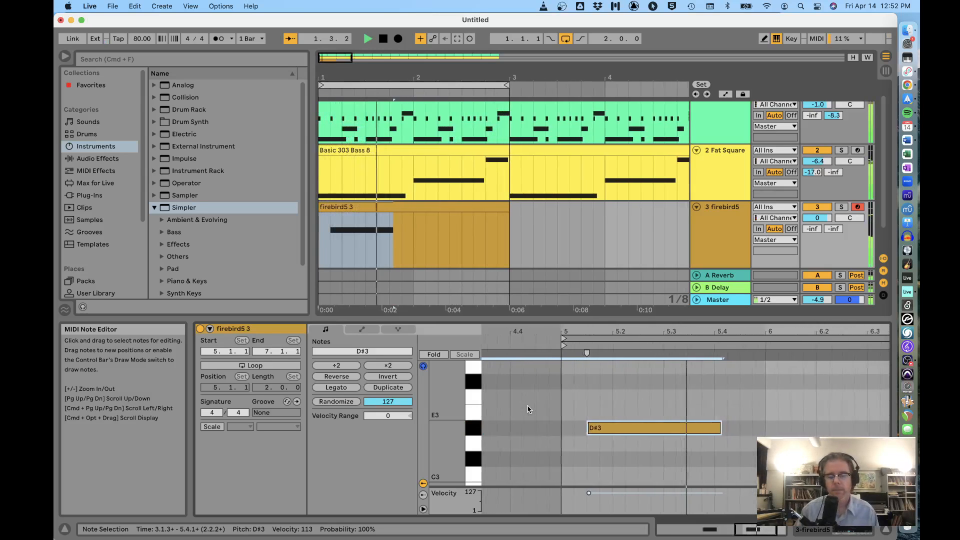
left_click(398, 40)
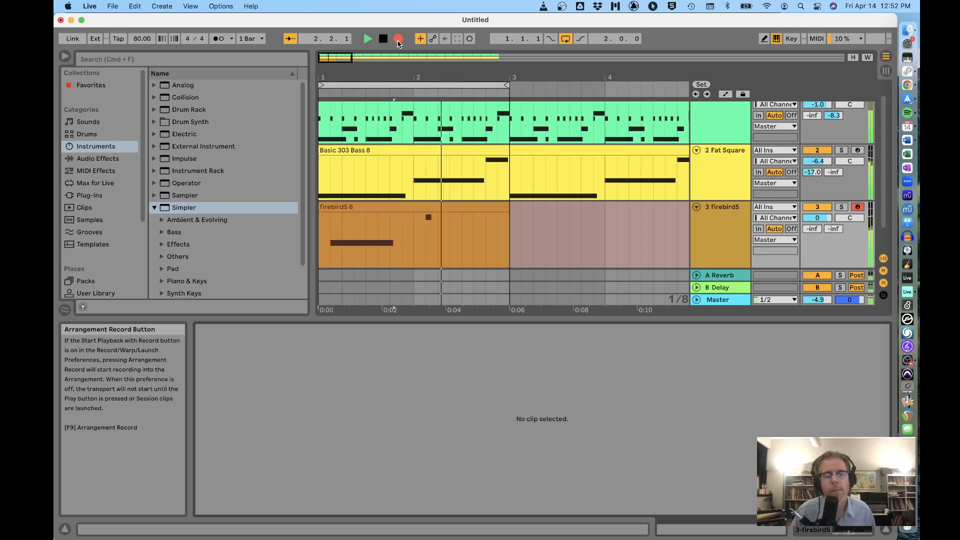
key("space")
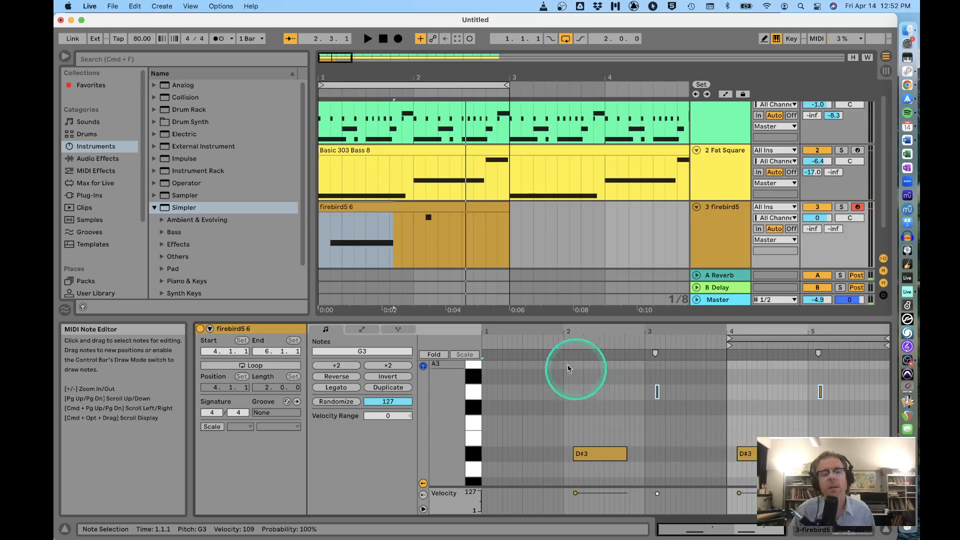
Lower the short G3 note in the firebird5 clip to F#3, play the loop back, and return the playhead to 1.1.1.
left_click(423, 205)
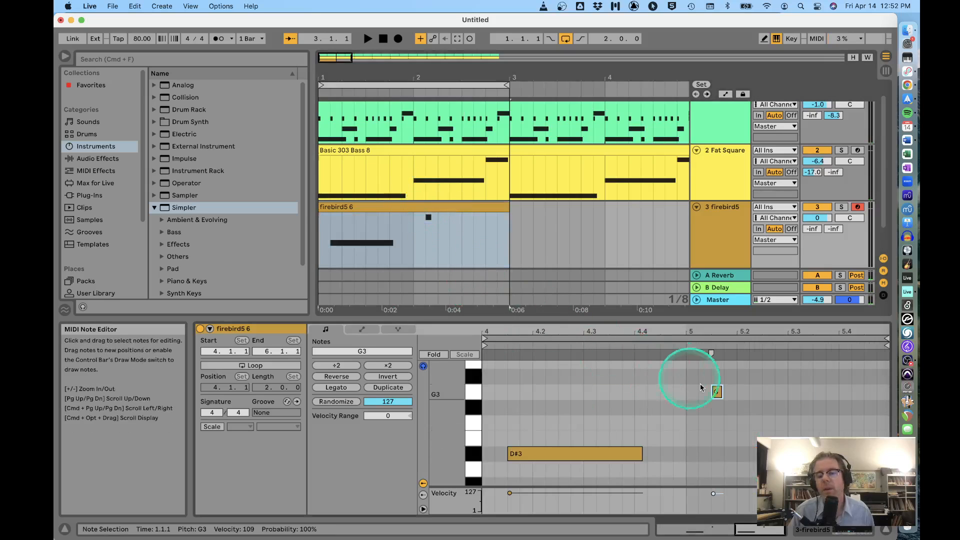
left_click(717, 392)
left_click_drag(717, 393, 719, 408)
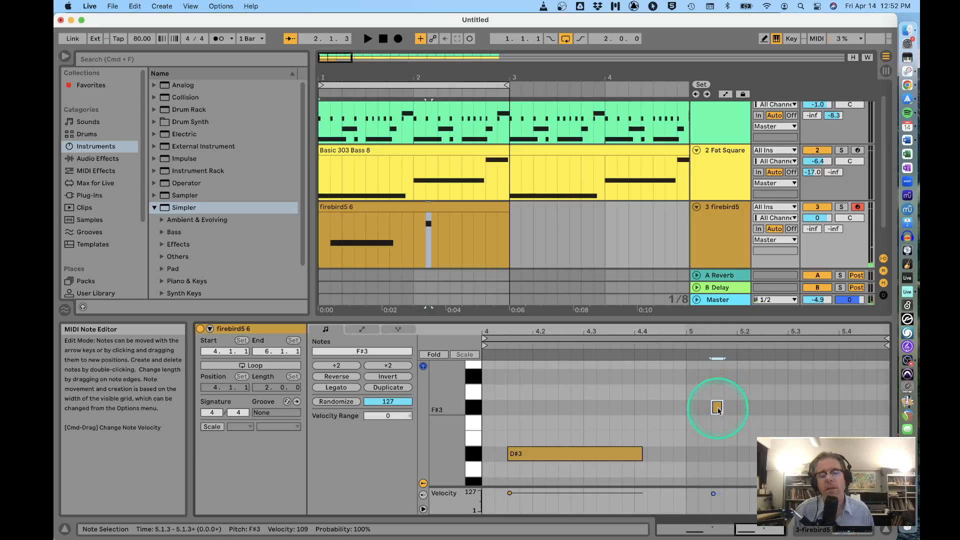
left_click(700, 402)
key("space")
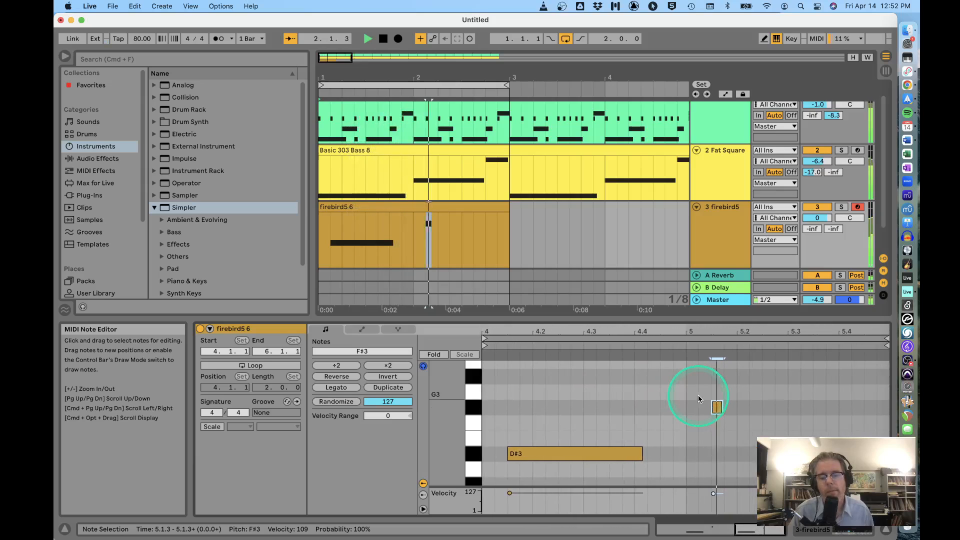
left_click(719, 407)
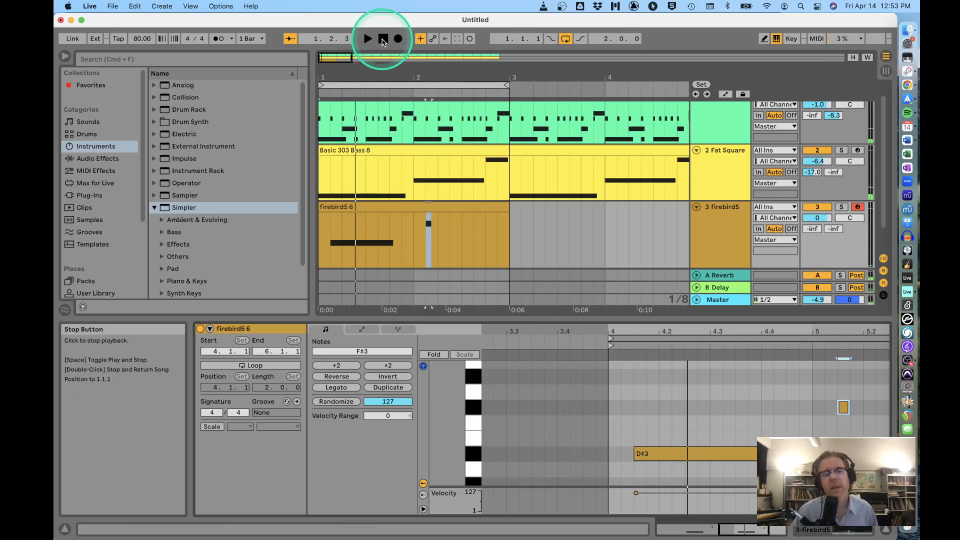
left_click(383, 39)
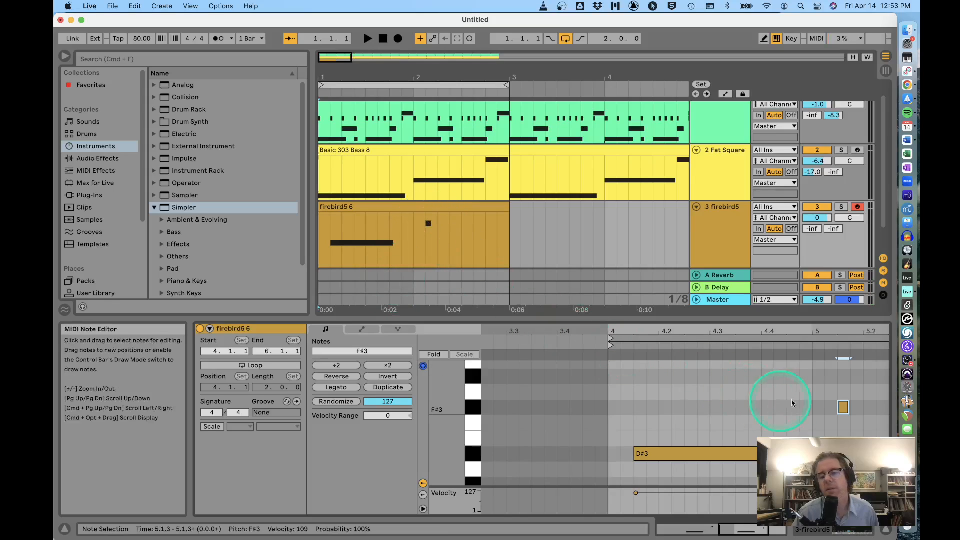
Show the Simpler device on track 3 and set its Fade In to 0.00 ms.
left_click(724, 210)
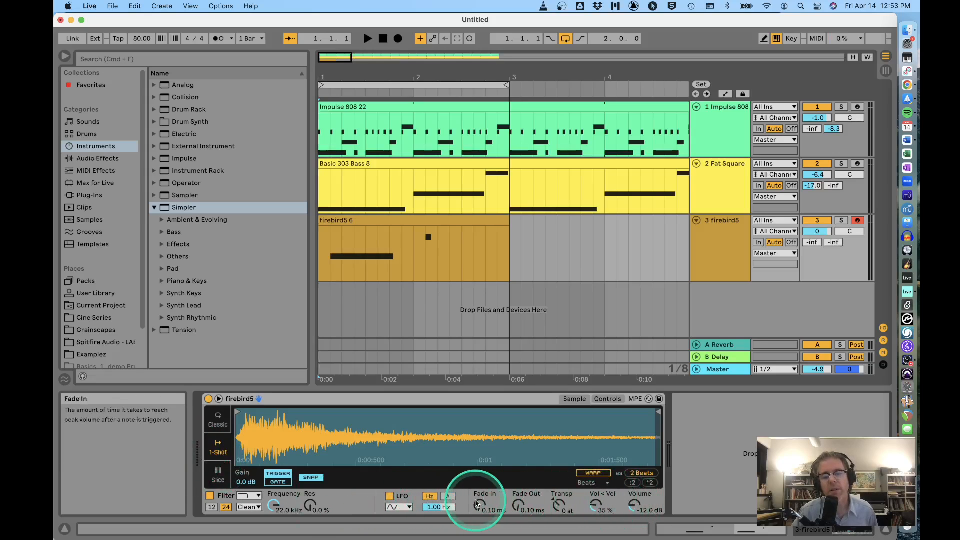
left_click_drag(481, 507, 484, 499)
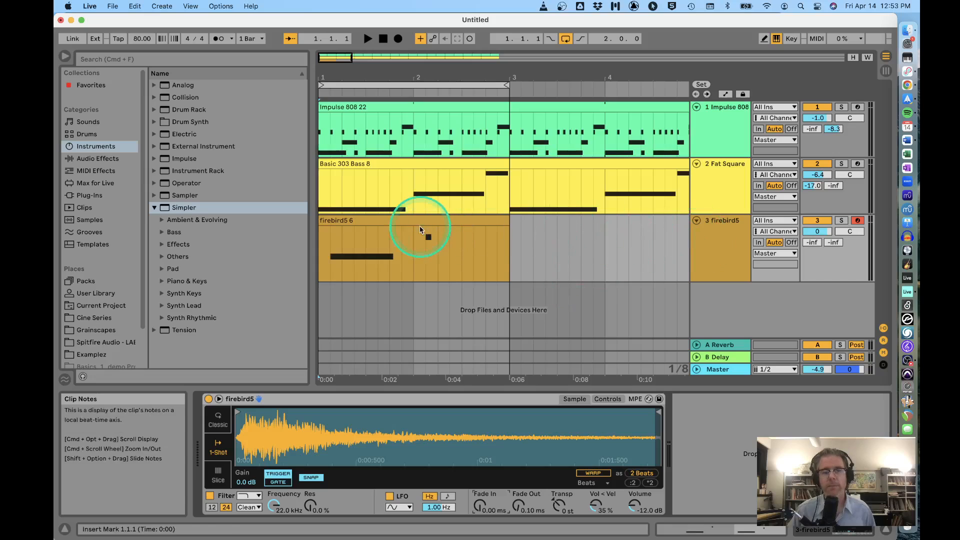
Turn on looping for the firebird5 clip, extend it to bar 21 to match the other tracks, and audition the arrangement.
double_click(419, 222)
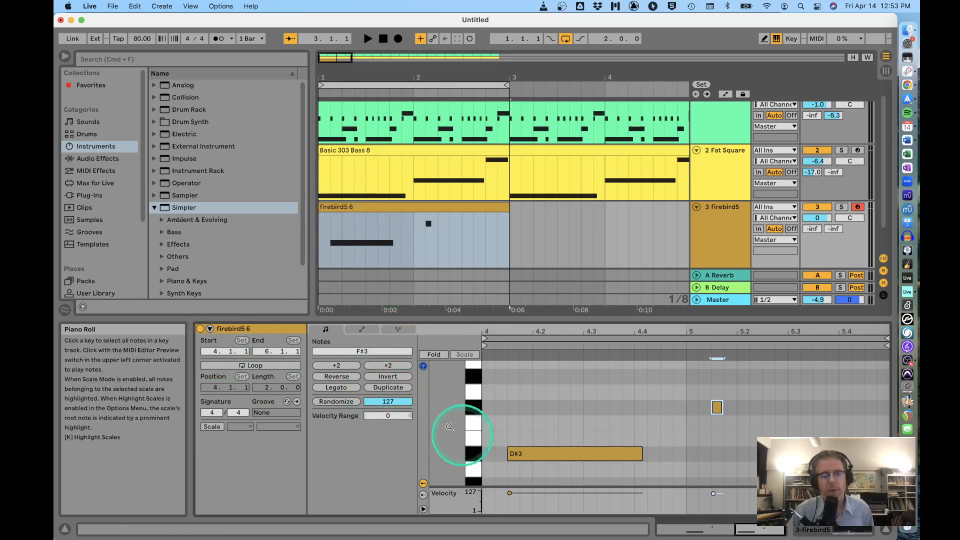
left_click(245, 367)
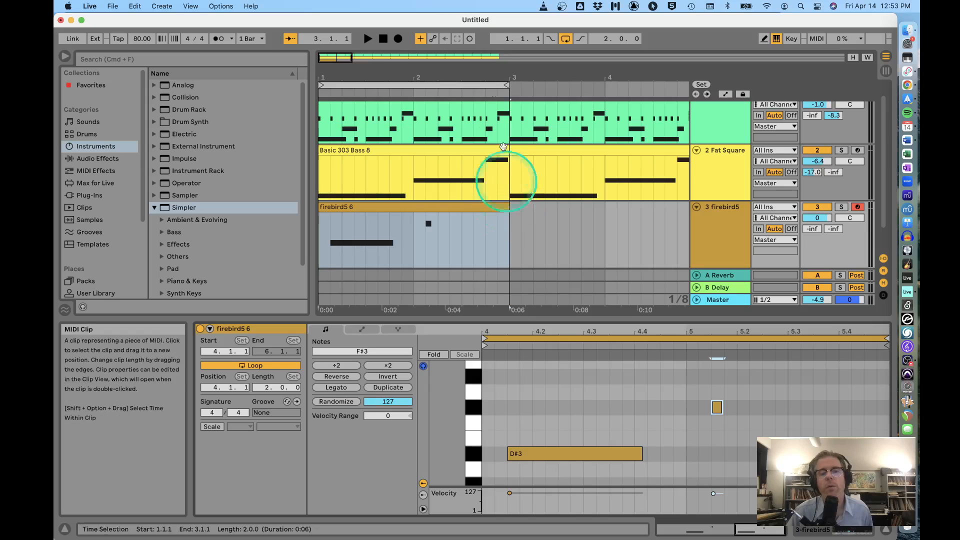
left_click_drag(472, 64, 479, 69)
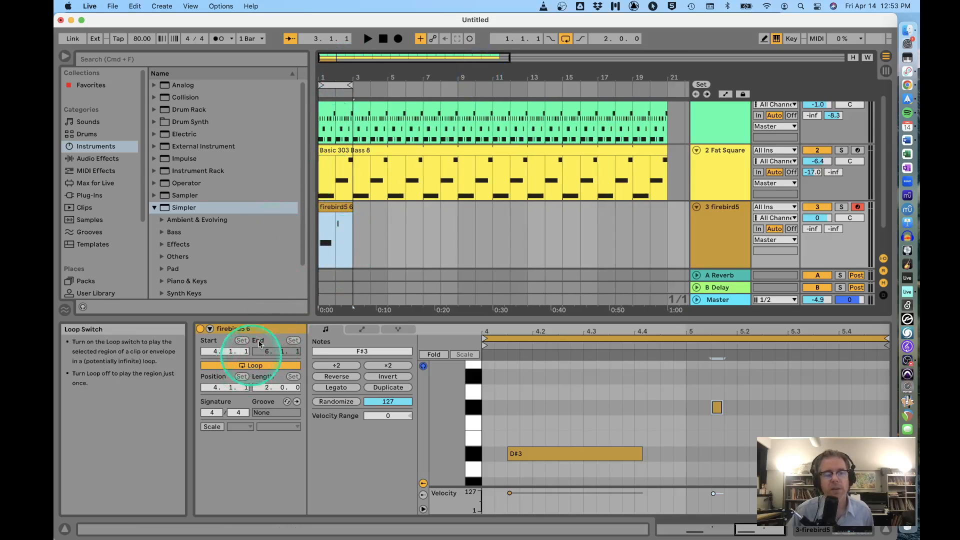
left_click_drag(354, 212, 661, 239)
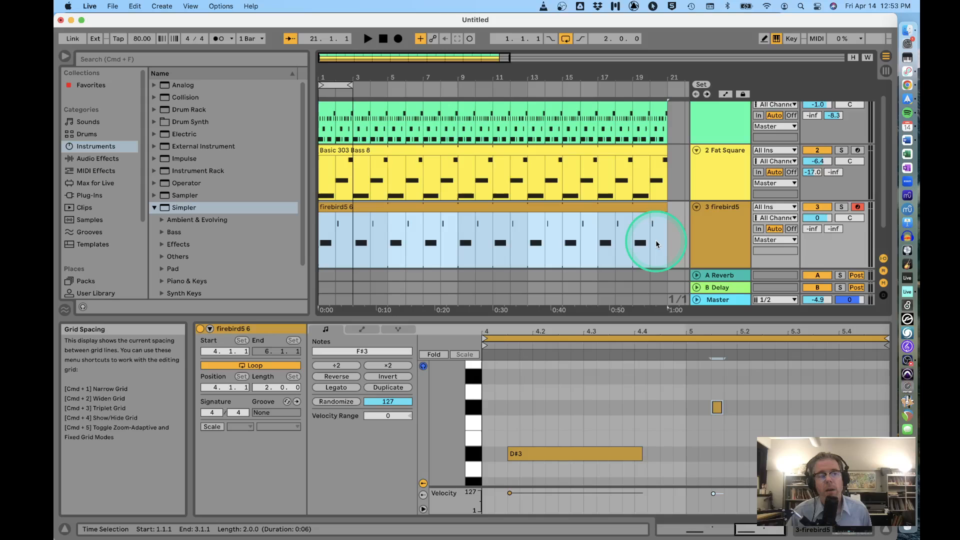
key("space")
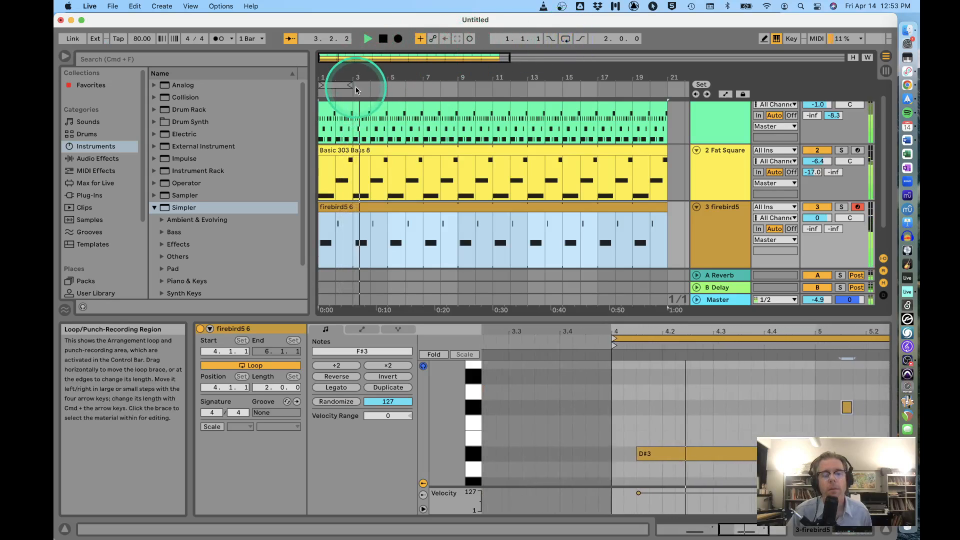
key("space")
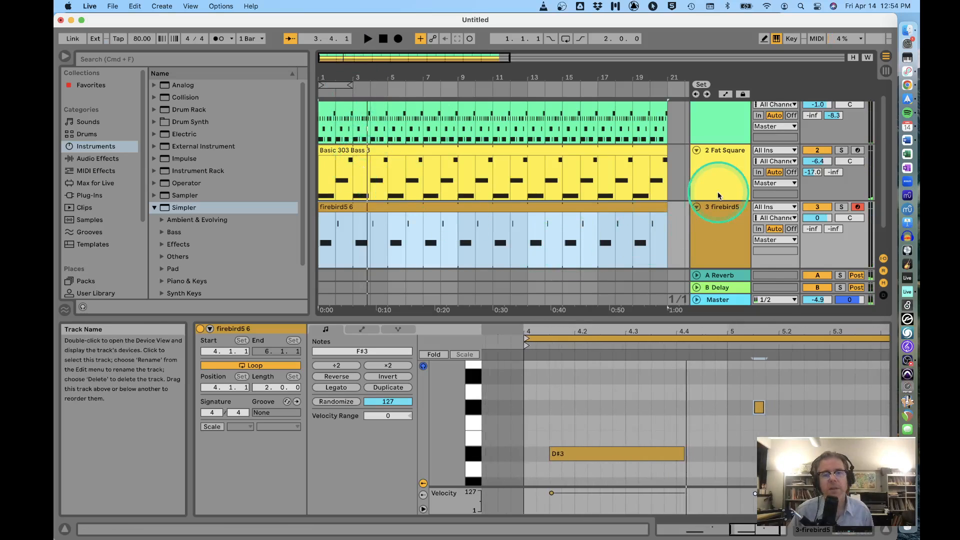
Switch to Session view and raise the firebird5 track's B Delay send to about -6.3 dB.
key("Tab")
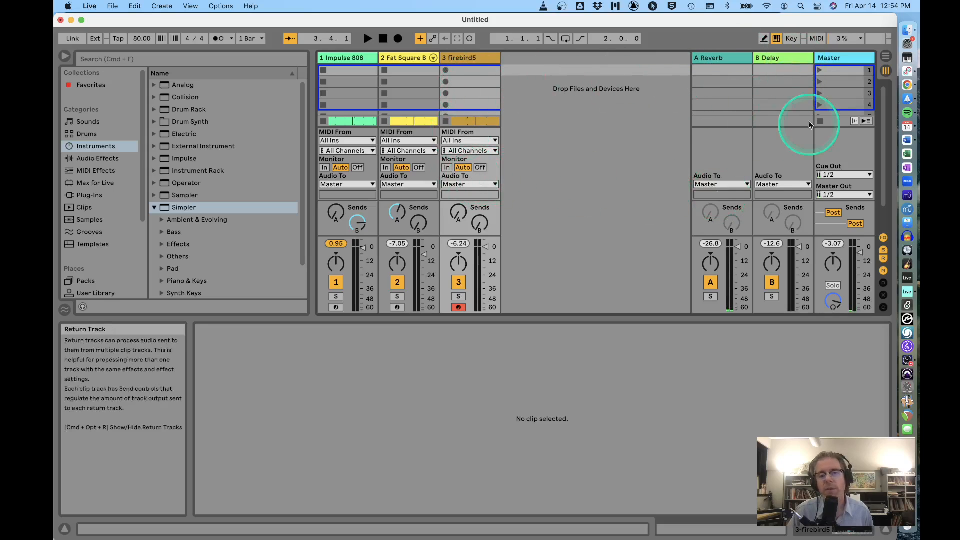
left_click(471, 61)
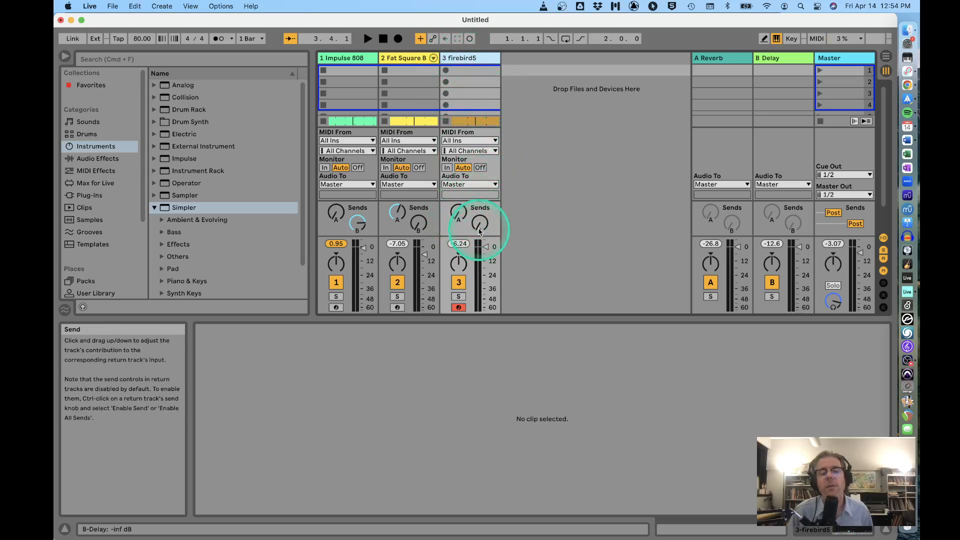
left_click(780, 61)
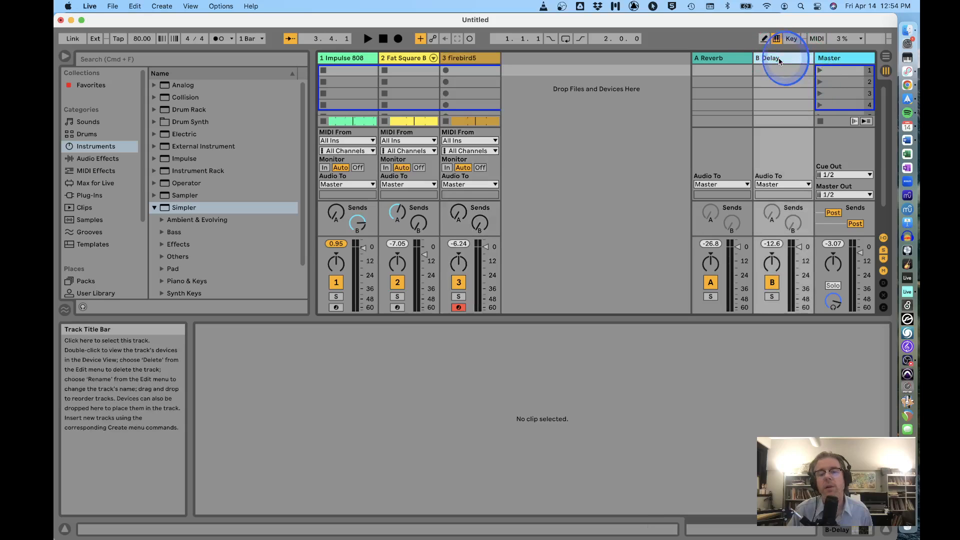
left_click(468, 58)
left_click(485, 229)
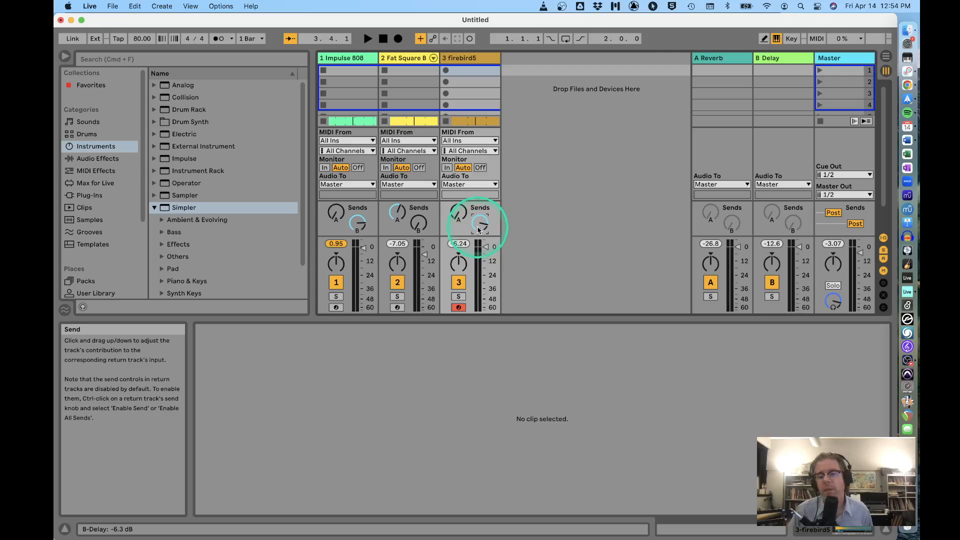
Solo the firebird5 track, start playback, and raise its B Delay send to 0.0 dB.
left_click(459, 297)
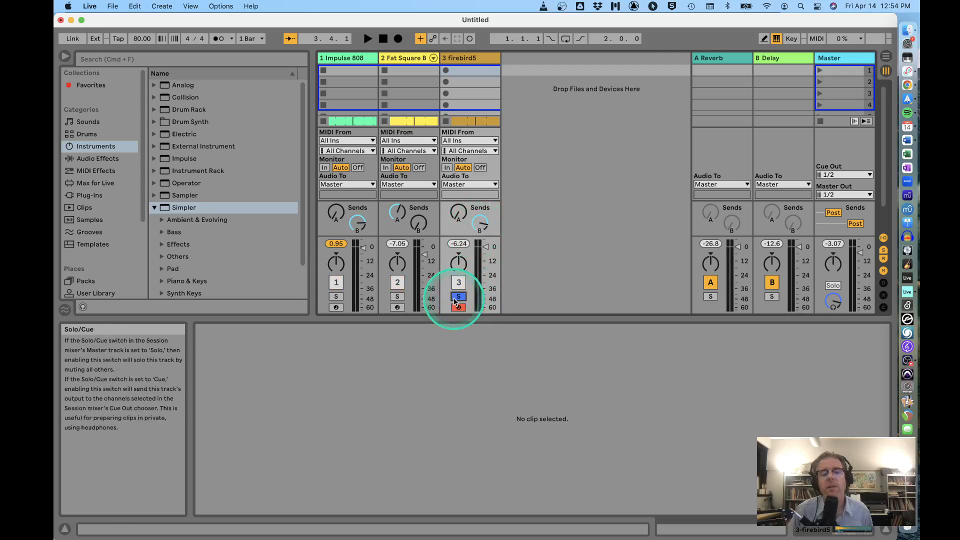
key("space")
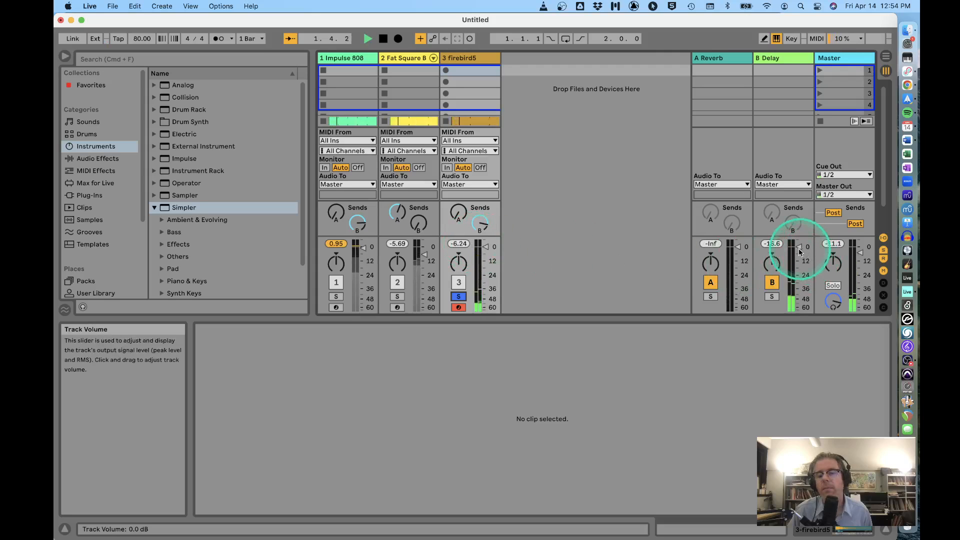
left_click_drag(479, 224, 479, 211)
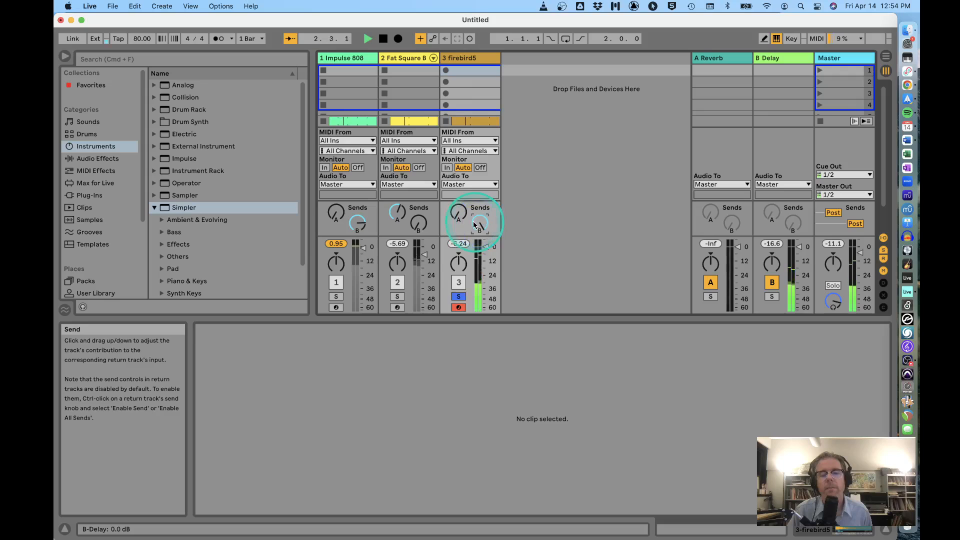
On the B Delay return's Delay device, set the right beat division to 2 and Feedback to 57%.
left_click(777, 59)
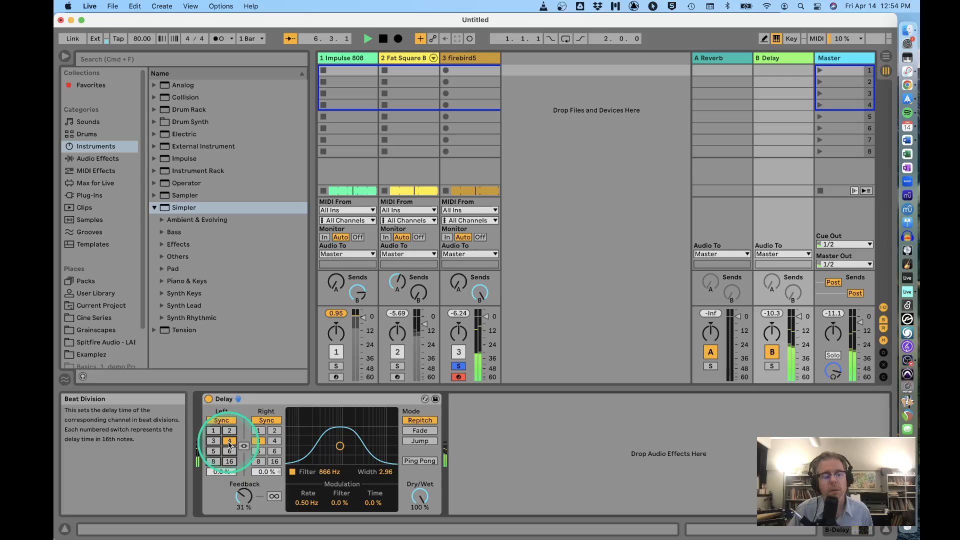
left_click(275, 430)
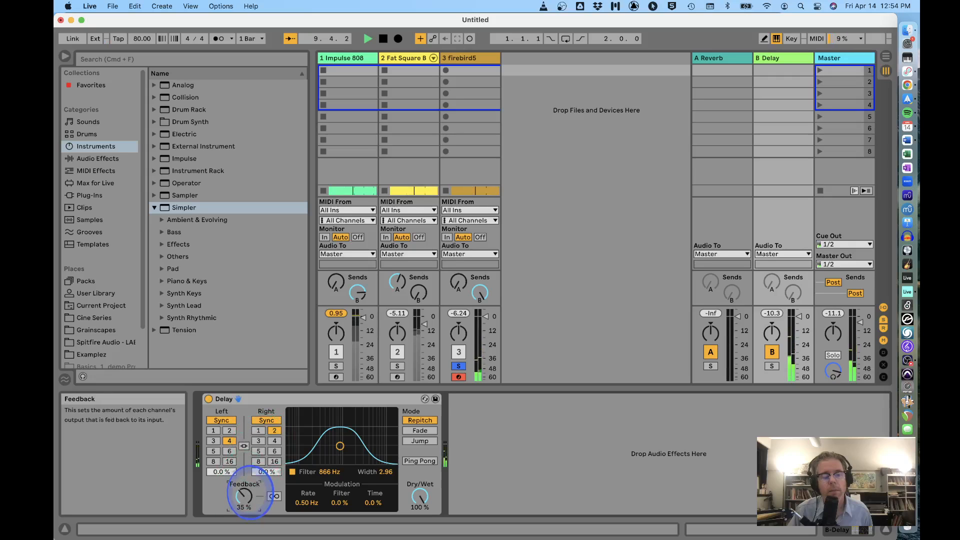
left_click(244, 495)
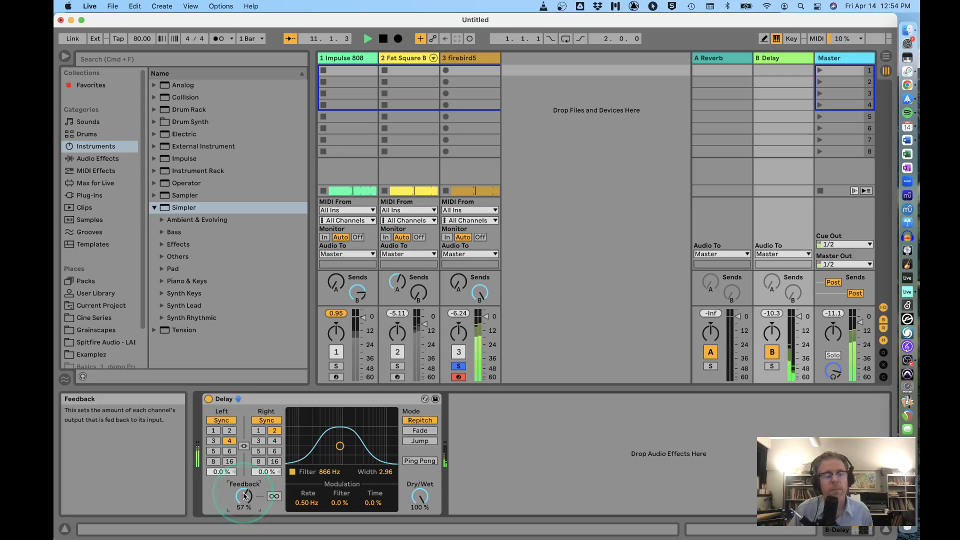
Move the Delay's bandpass filter to 2.79 kHz with a width of 1.95, and briefly try Ping Pong mode.
left_click_drag(340, 446, 359, 452)
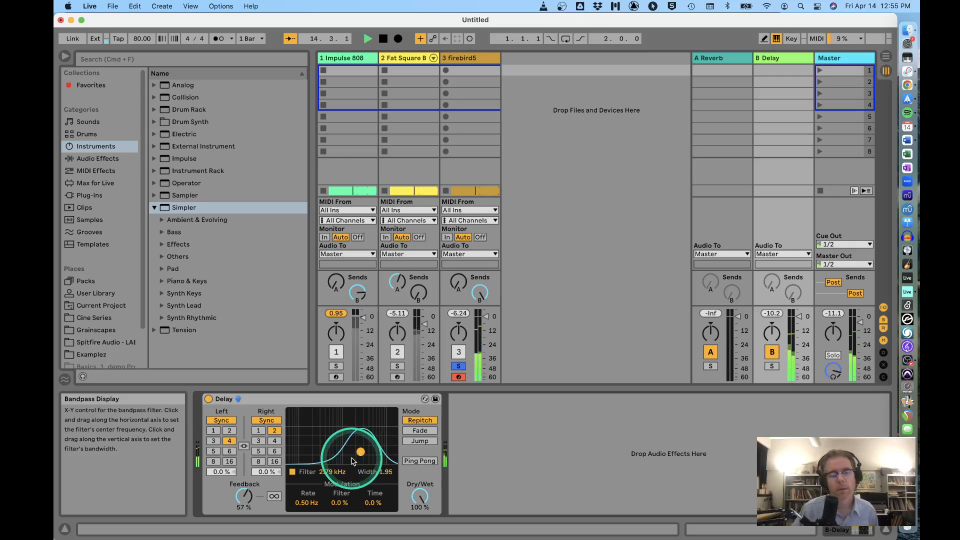
left_click(426, 460)
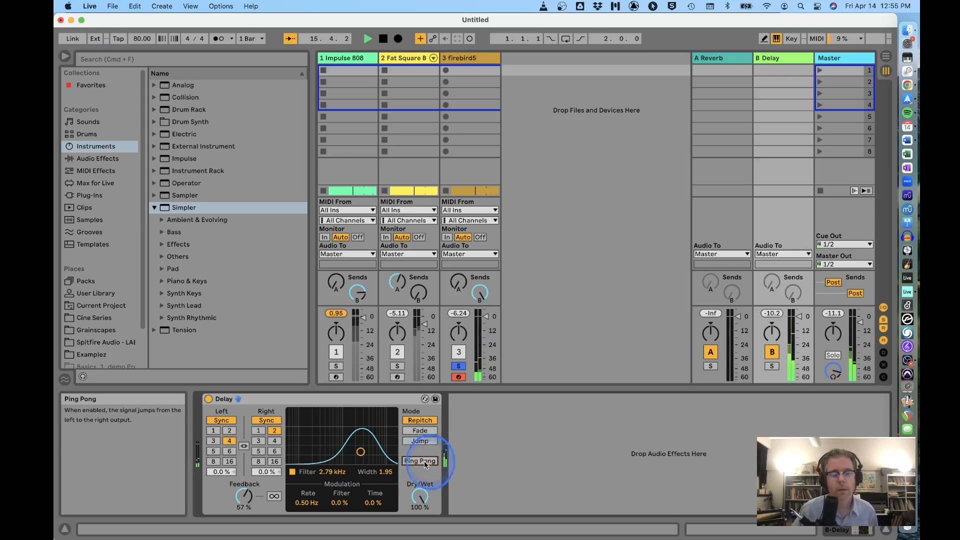
left_click(424, 461)
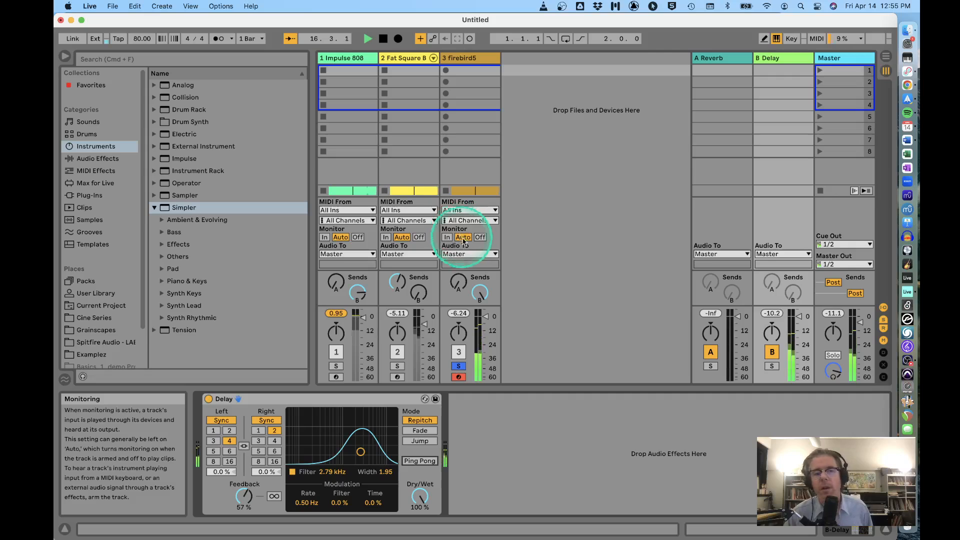
Unsolo the firebird5 track, stop playback, and select the Impulse 808 clip in Arrangement view.
left_click(459, 366)
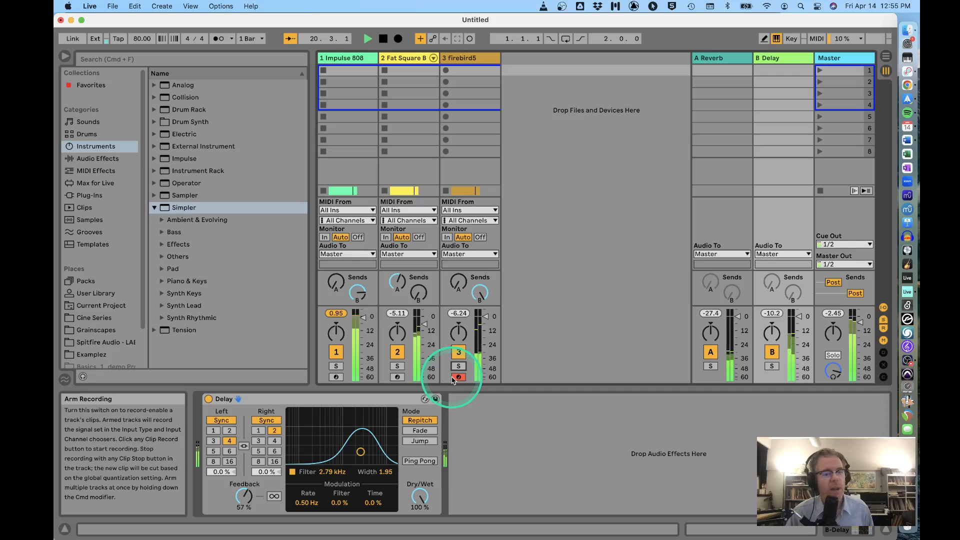
key("Tab")
key("space")
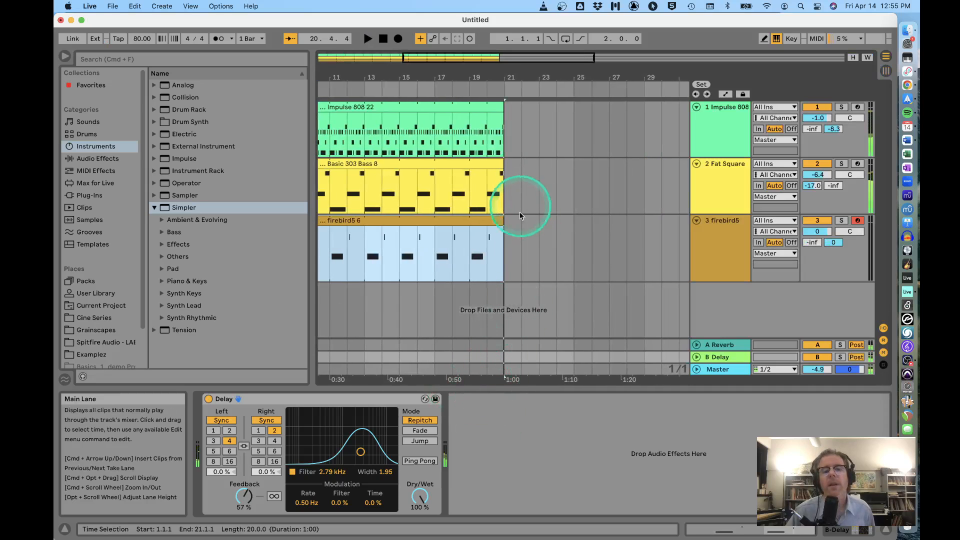
key("z")
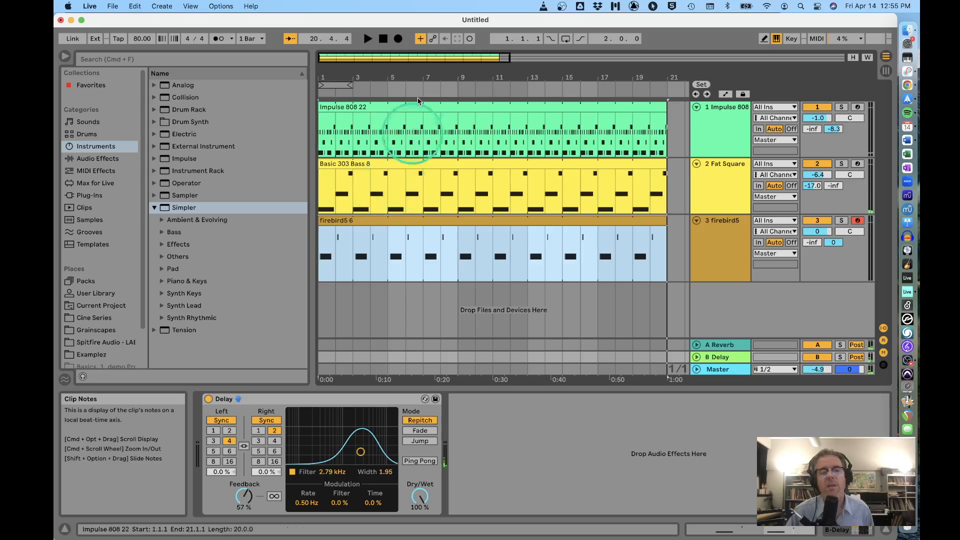
left_click(375, 108)
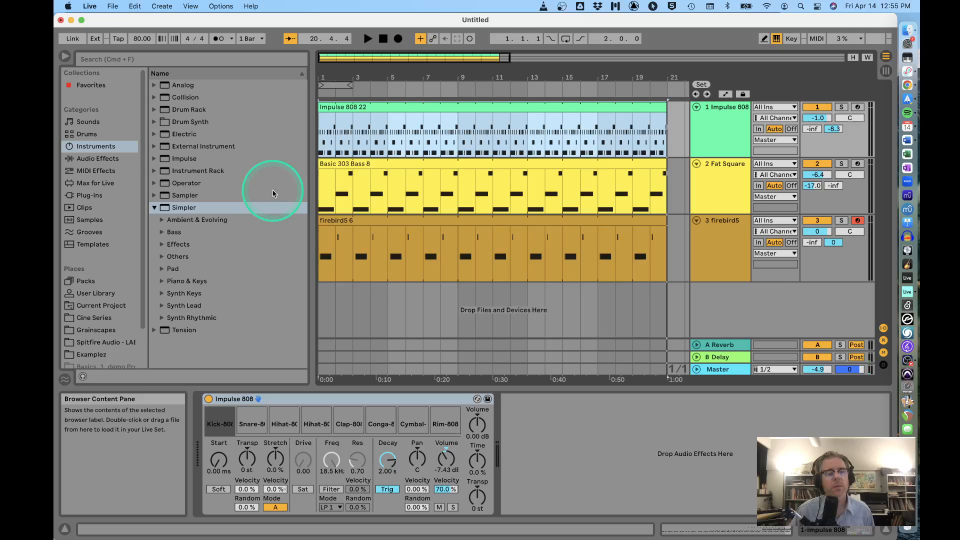
Add an empty Simpler instrument as a new track 4 below the firebird5 track.
left_click(164, 211)
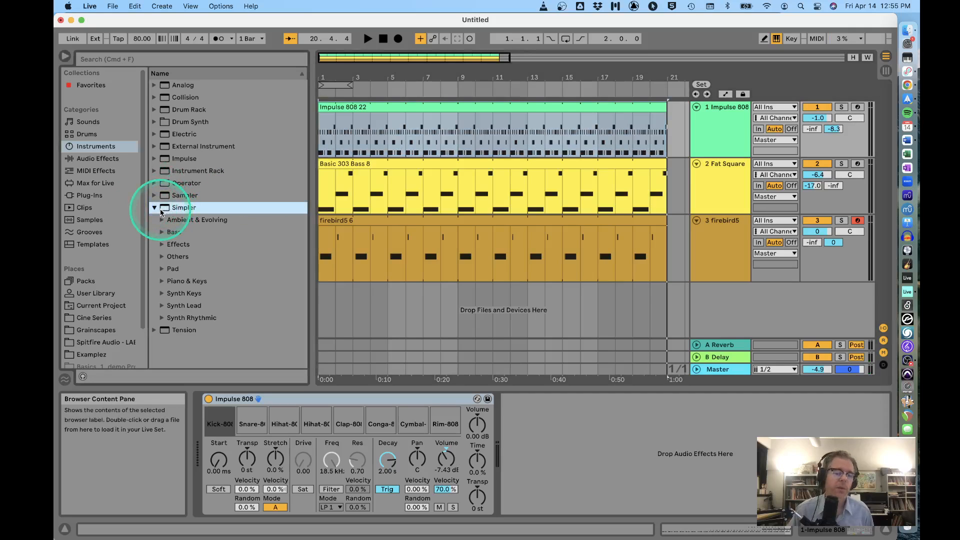
left_click(154, 209)
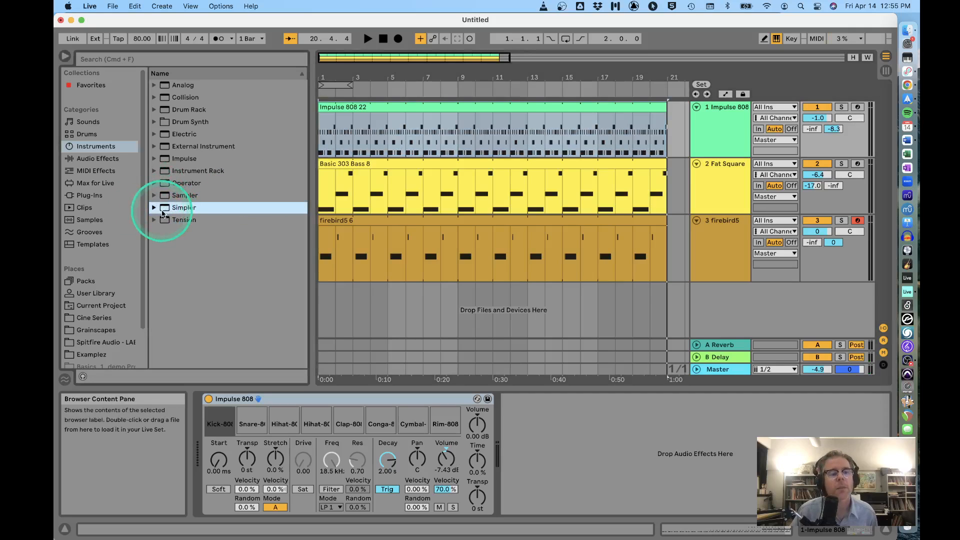
left_click_drag(171, 208, 370, 317)
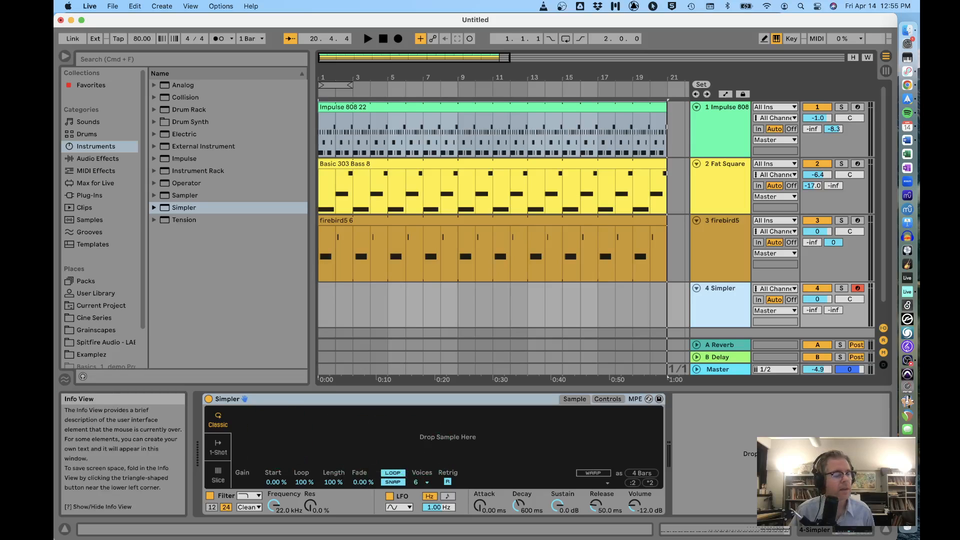
Load firebird5.wav from Finder into track 4's Simpler and narrow the playback region to a short section after the attack.
left_click(908, 30)
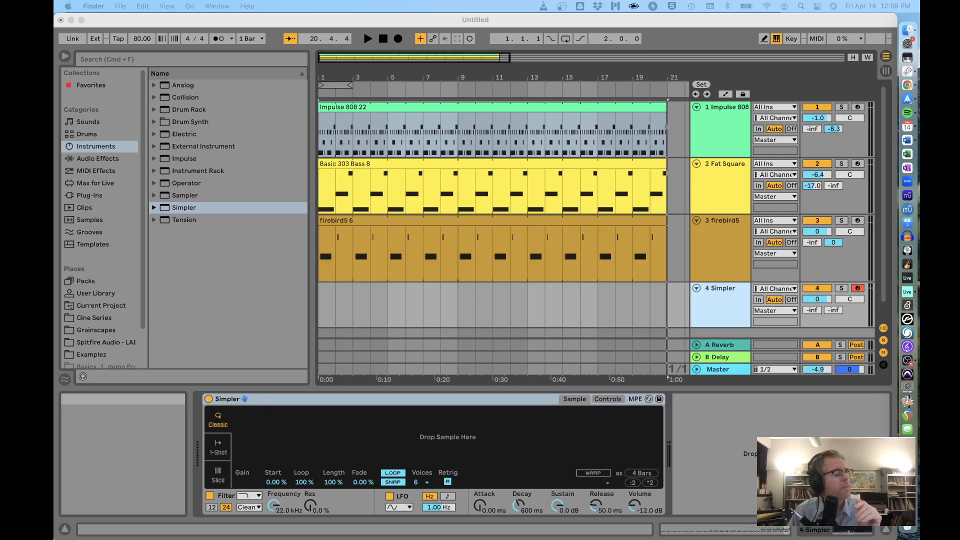
left_click_drag(140, 343, 317, 425)
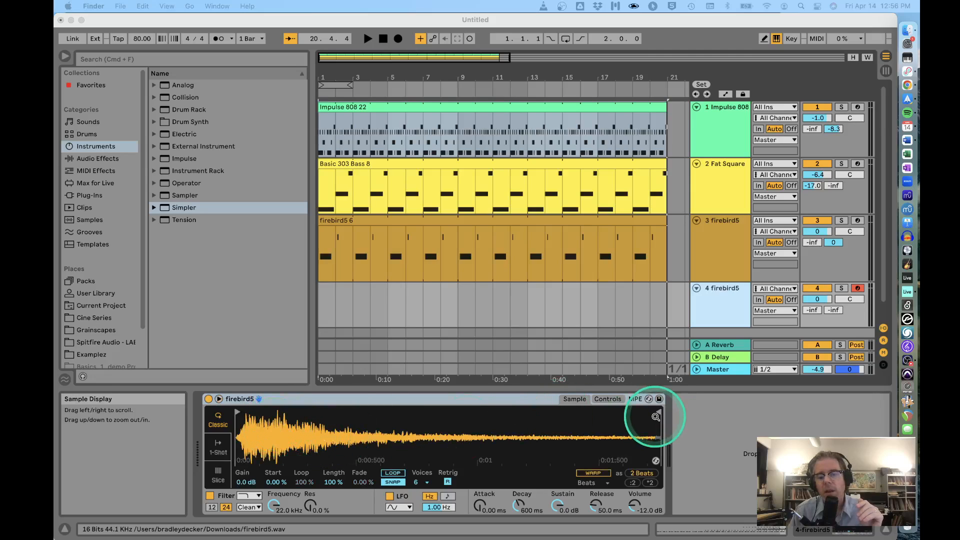
mouse_move(660, 412)
left_mouse_down()
mouse_move(606, 418)
mouse_move(254, 381)
mouse_move(250, 412)
mouse_move(293, 413)
mouse_move(283, 411)
left_mouse_up()
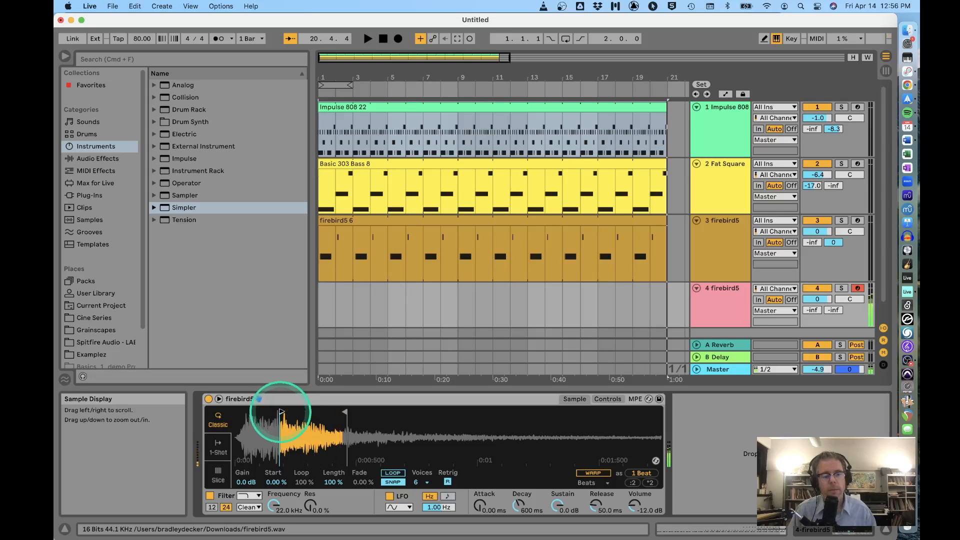
mouse_move(281, 412)
left_mouse_down()
mouse_move(330, 413)
mouse_move(255, 412)
mouse_move(287, 413)
left_mouse_up()
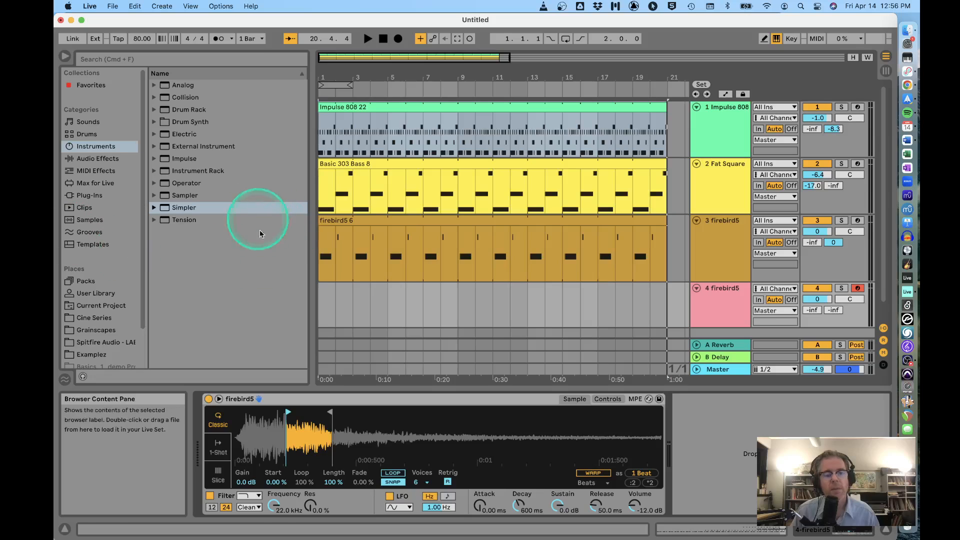
Select track 3 firebird5 and open the Reverb presets in the Reverb & Resonance audio effects.
left_click(737, 225)
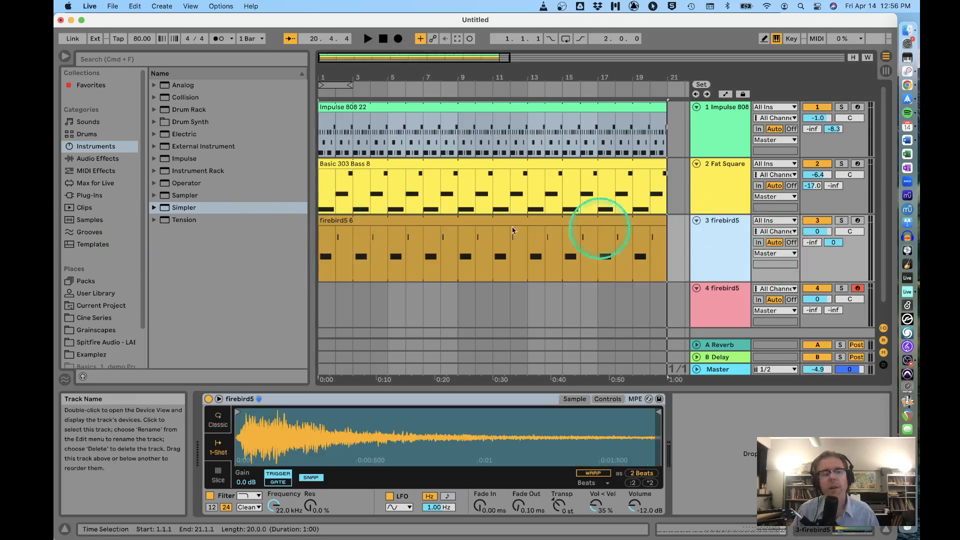
left_click(92, 159)
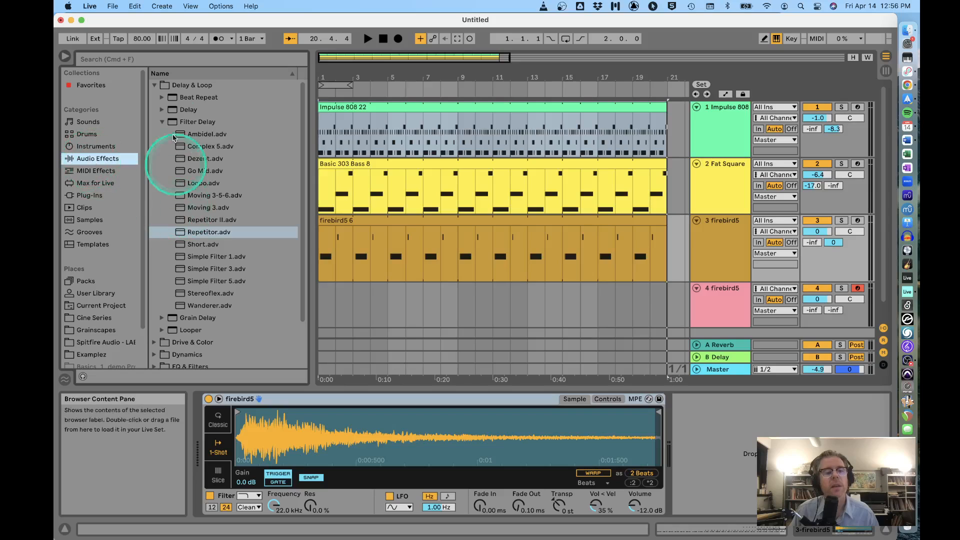
left_click(162, 121)
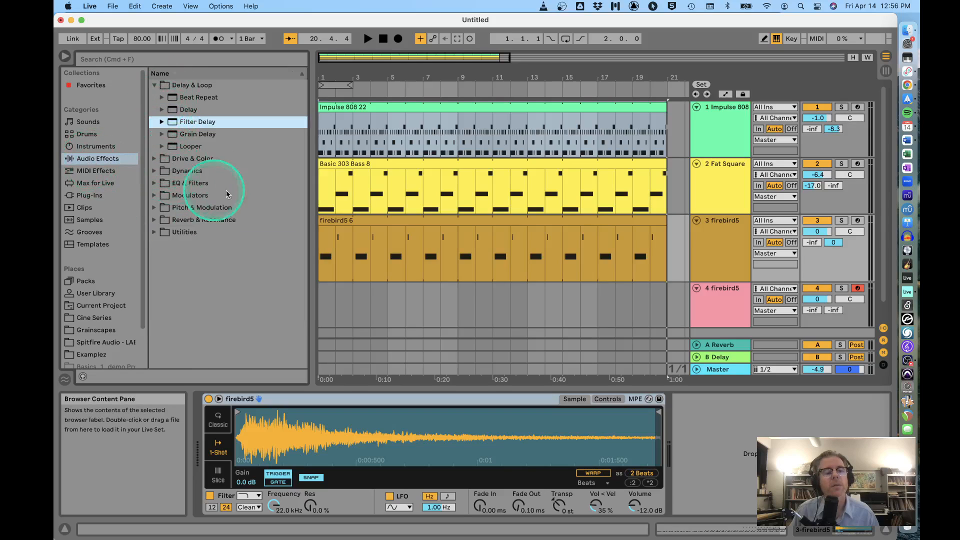
left_click(164, 196)
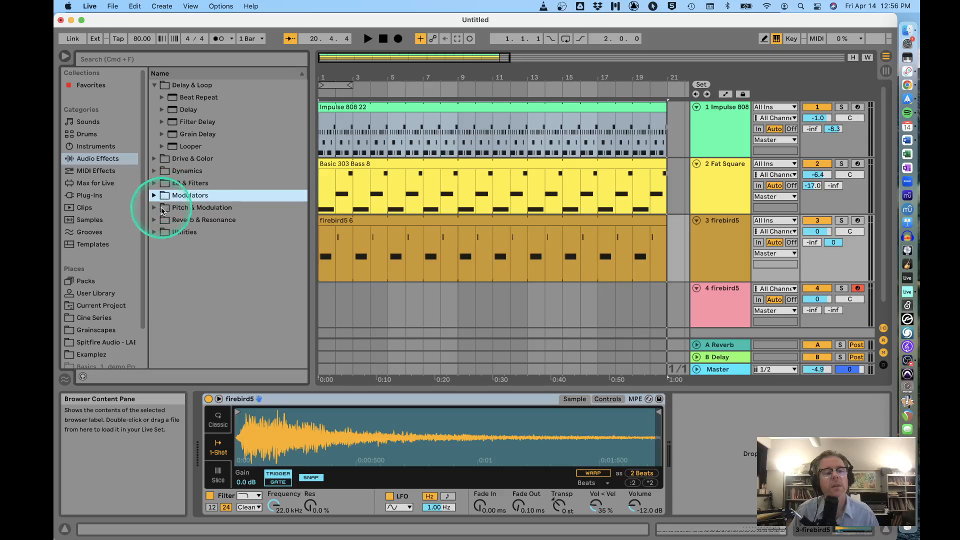
left_click(150, 221)
left_click(154, 220)
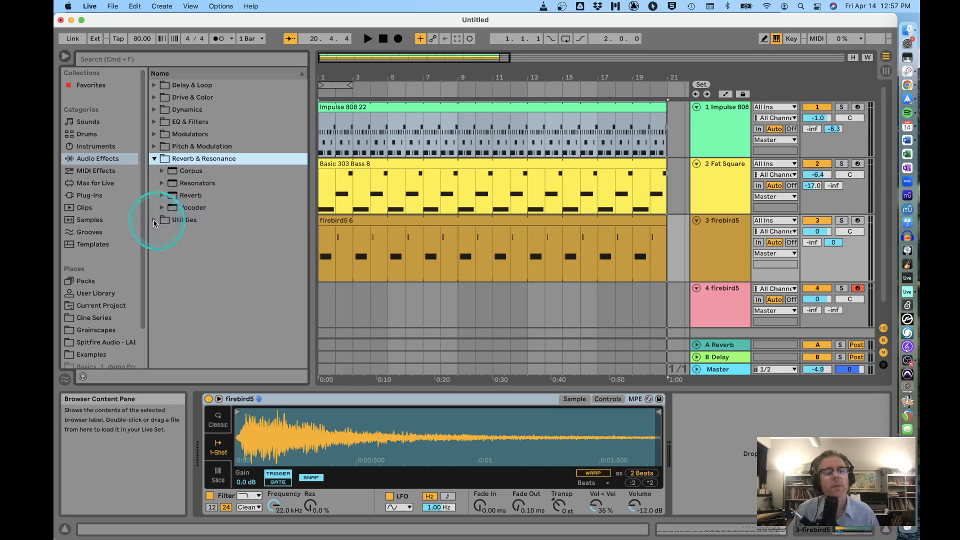
left_click(162, 183)
left_click(164, 184)
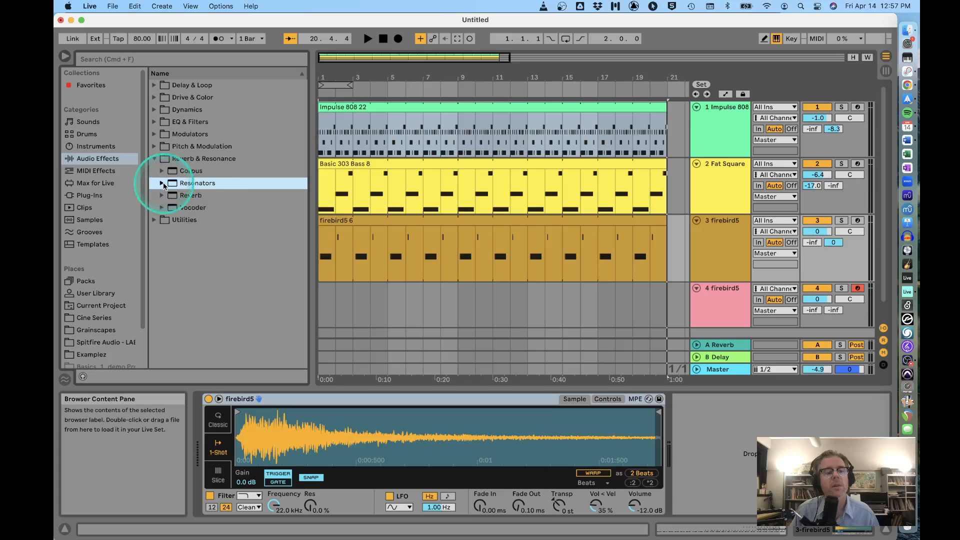
left_click(162, 196)
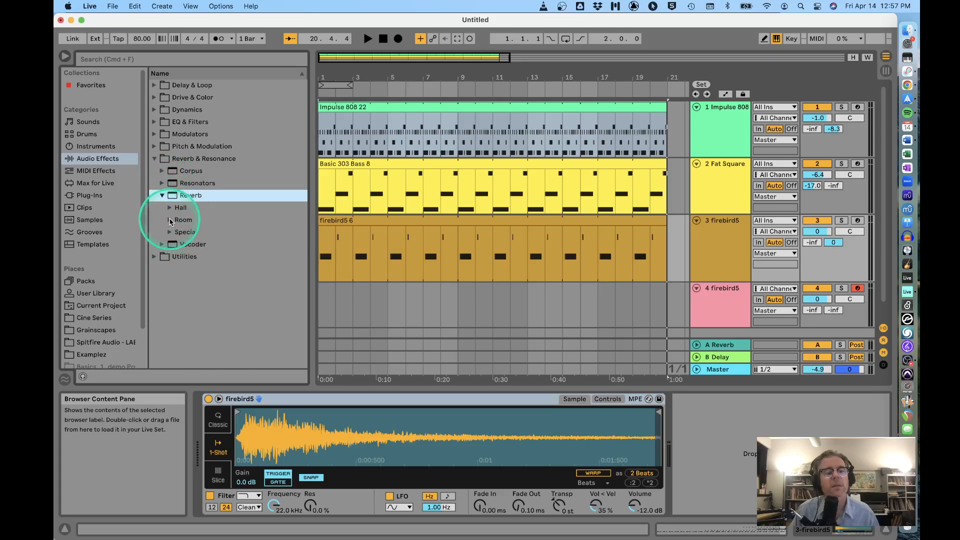
Add the Stadium preset from Reverb's Special presets after the Simpler on track 3 firebird5.
left_click(170, 220)
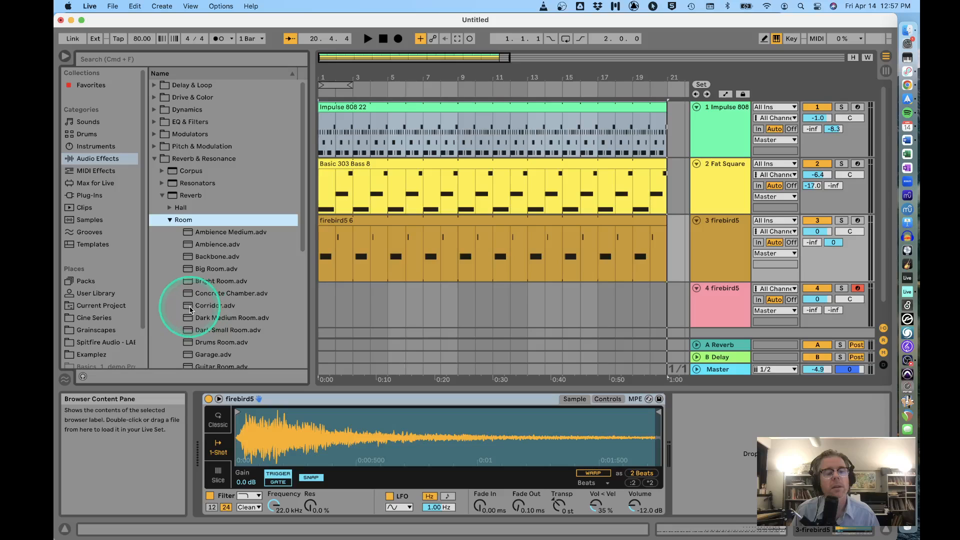
left_click(170, 220)
left_click(170, 232)
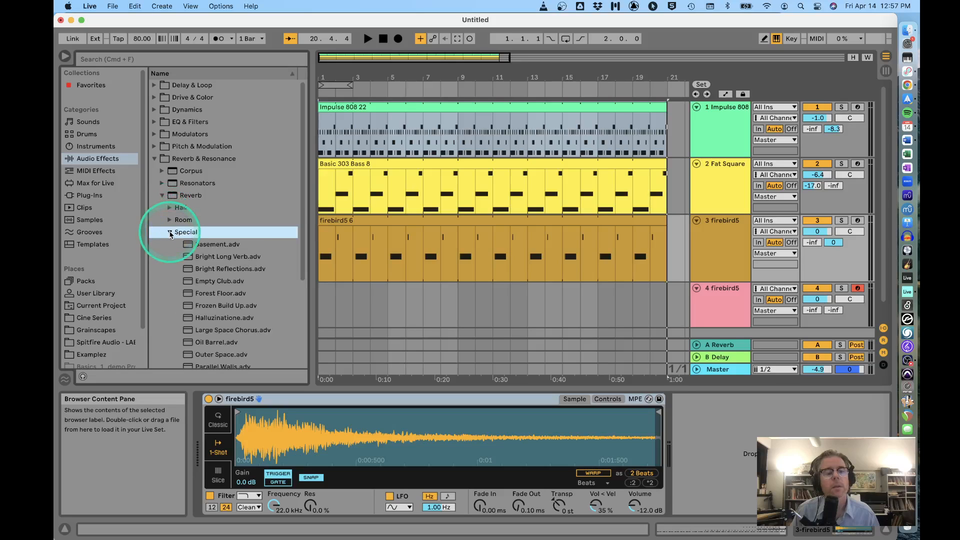
scroll(241, 316, "down", 3)
scroll(242, 313, "down", 3)
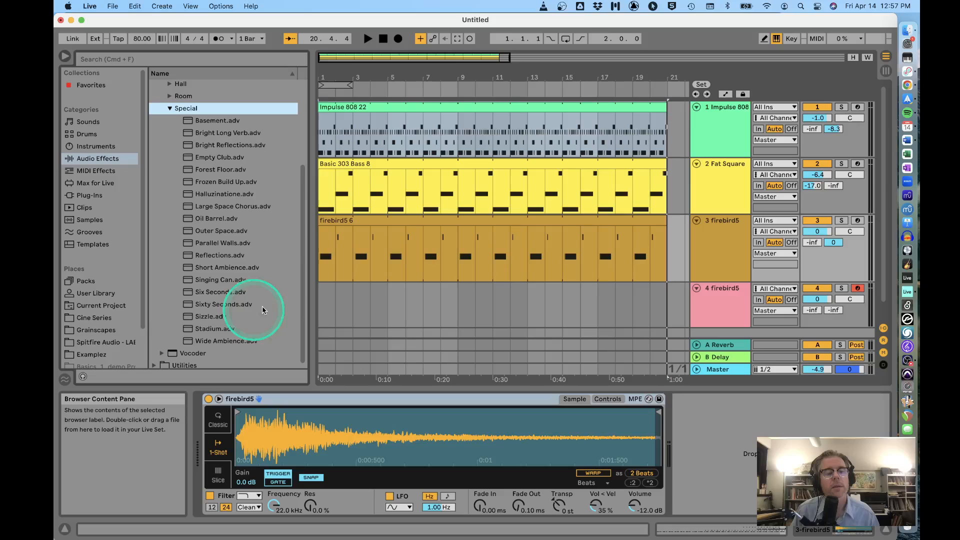
scroll(223, 240, "up", 1)
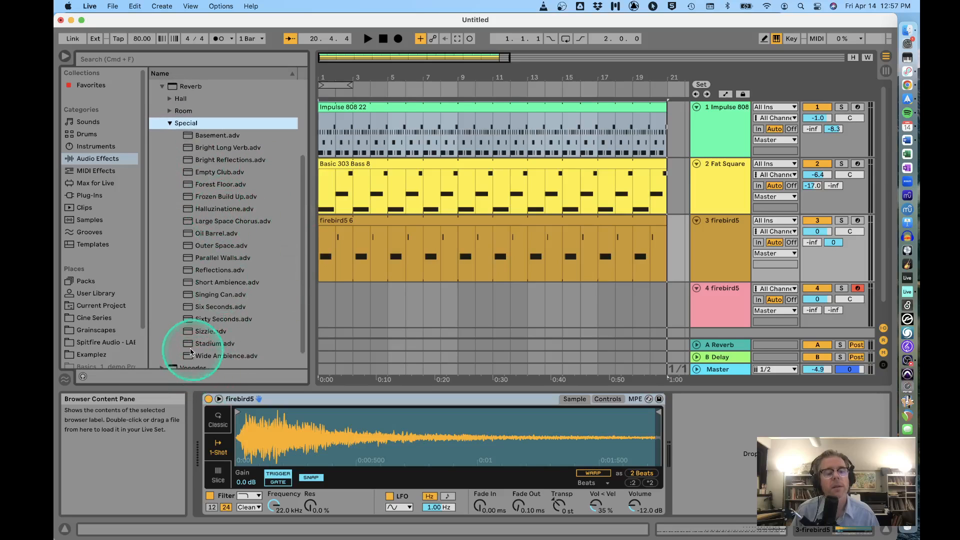
left_click_drag(205, 343, 750, 452)
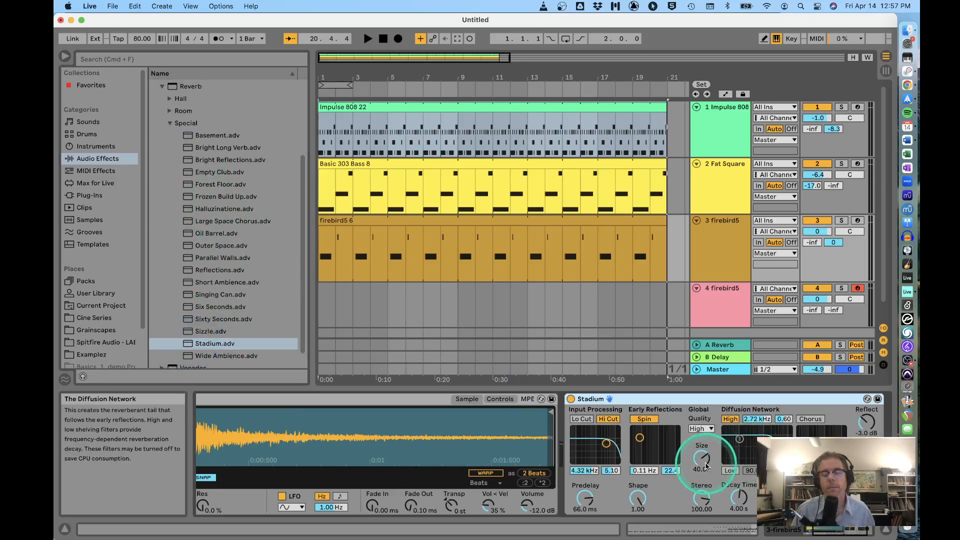
Play the arrangement with track 3 firebird5 soloed and set the Stadium reverb's Reflect level to -6.3 dB.
key("space")
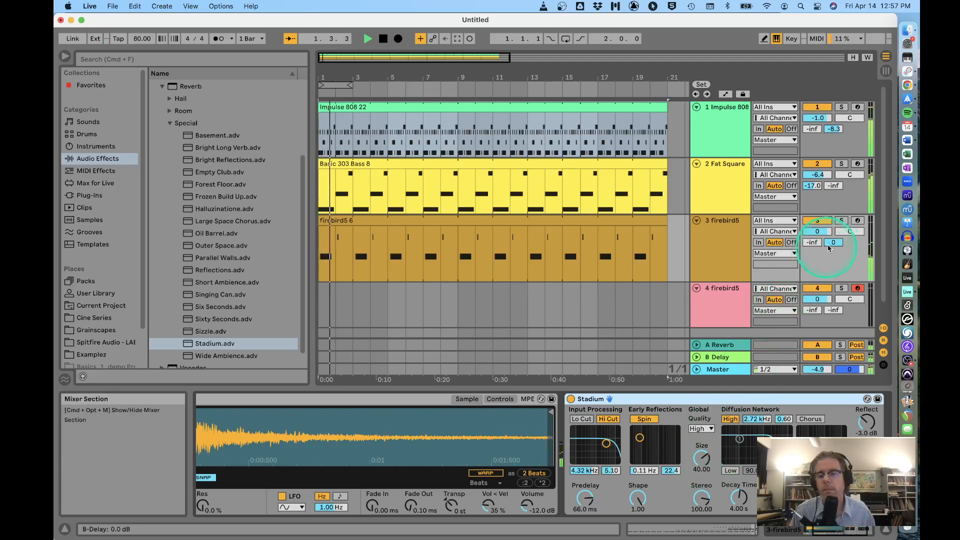
left_click(842, 221)
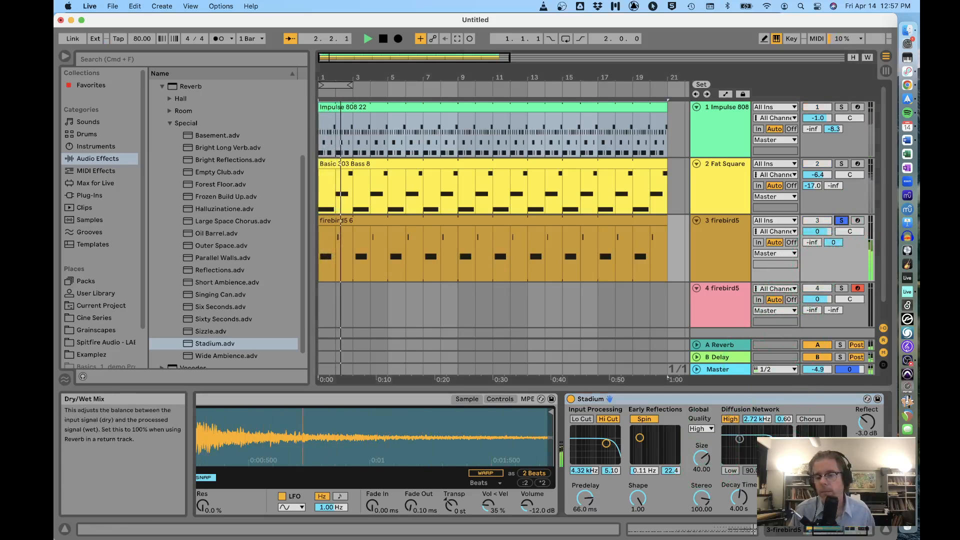
mouse_move(866, 435)
left_mouse_down()
mouse_move(865, 447)
mouse_move(871, 420)
left_mouse_up()
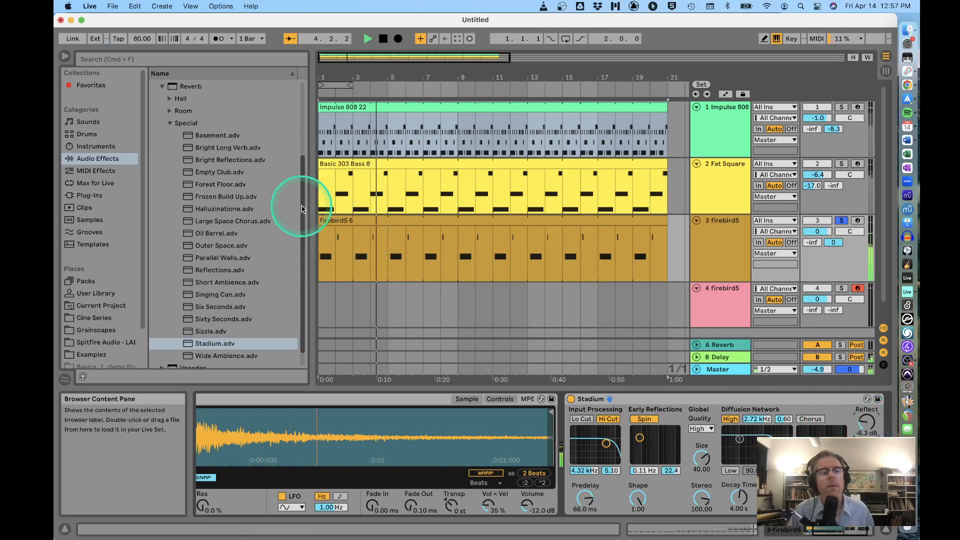
Insert the Munich Resonators preset between the Simpler and the Stadium reverb on track 3, and stop playback.
left_click(170, 123)
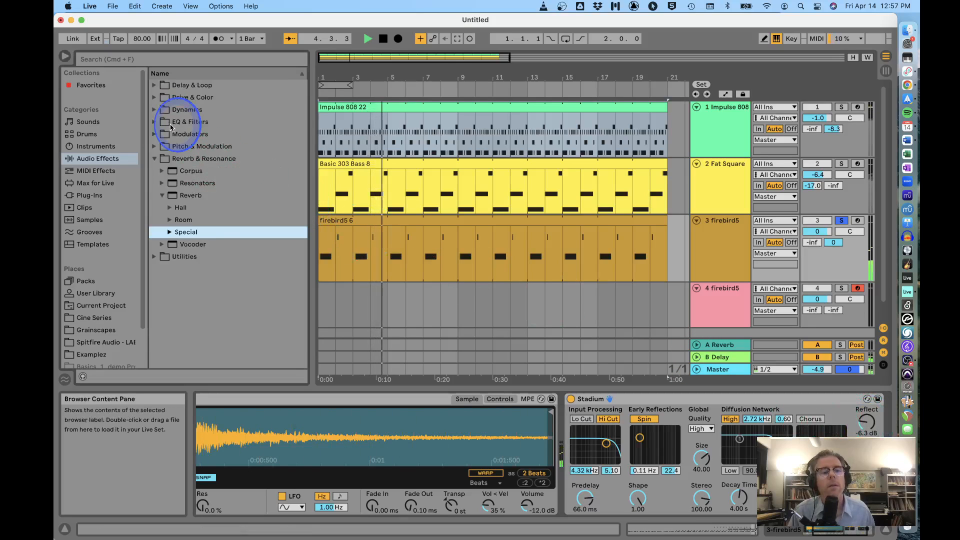
left_click(162, 183)
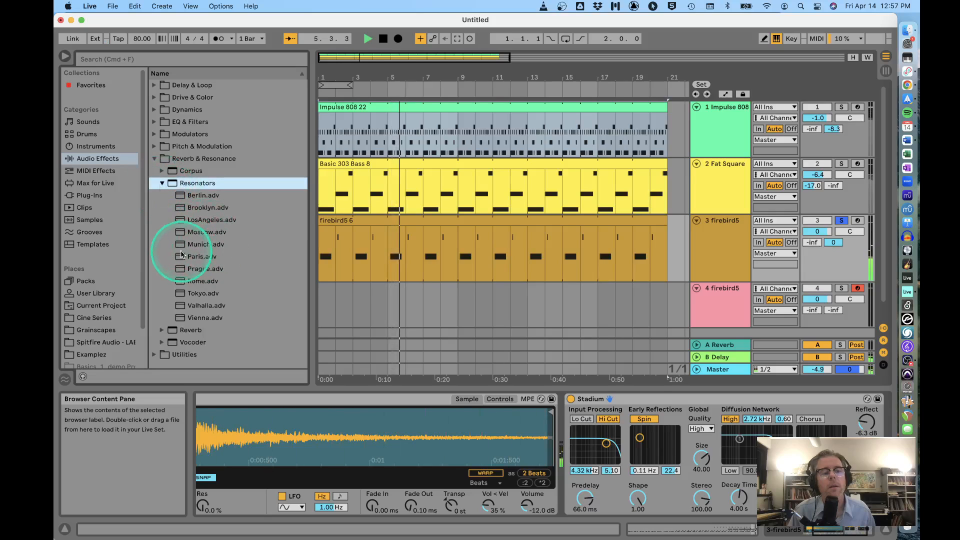
left_click_drag(183, 245, 582, 480)
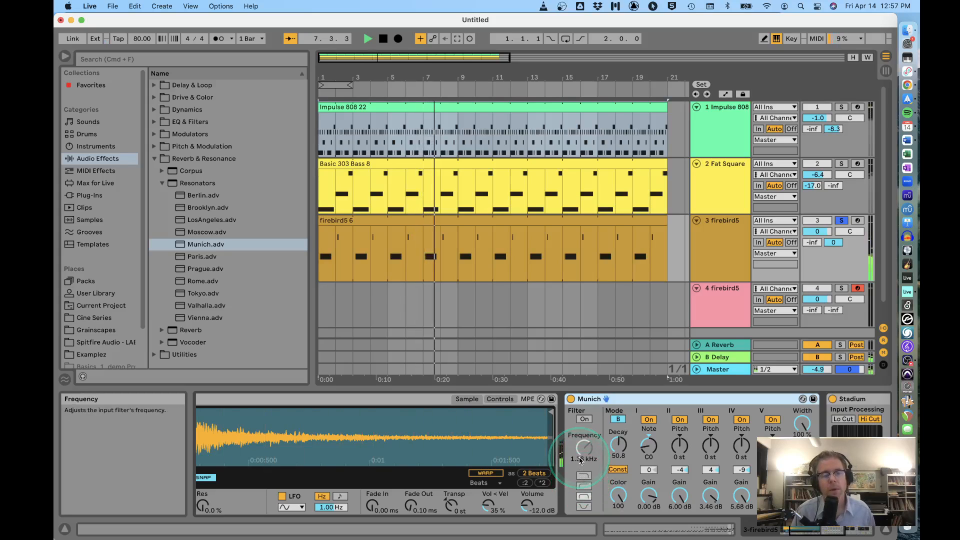
key("space")
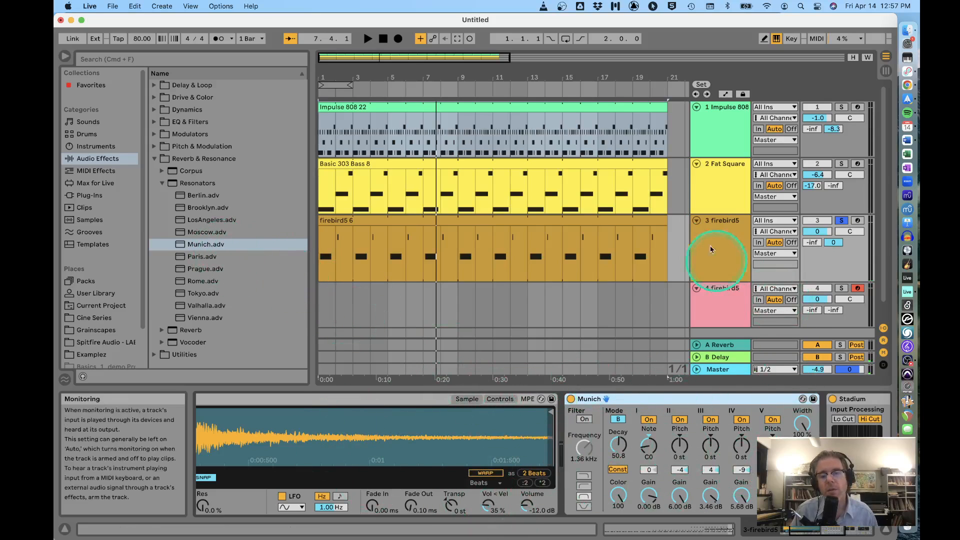
Extend the arrangement loop brace over the full 20 bars, from bar 1 to bar 21.
left_click(710, 222)
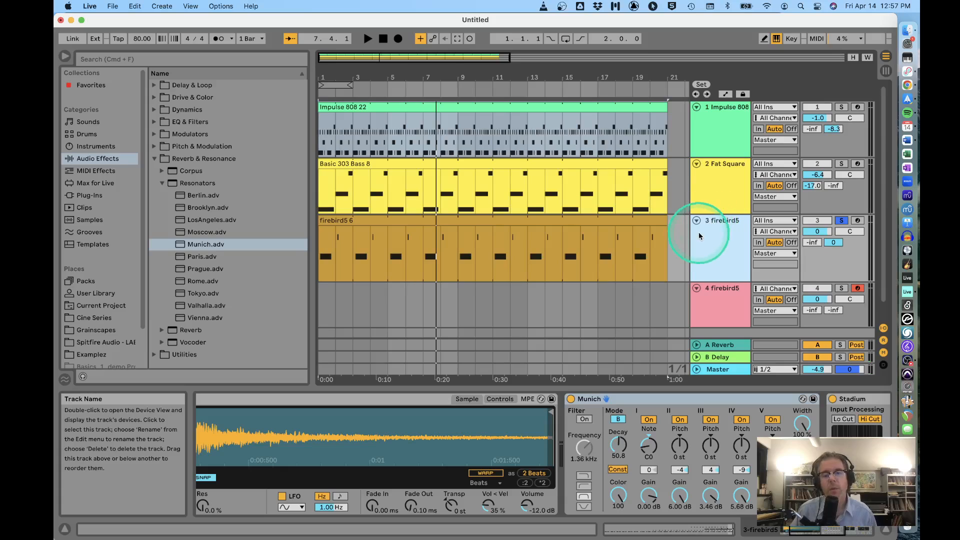
left_click(670, 240)
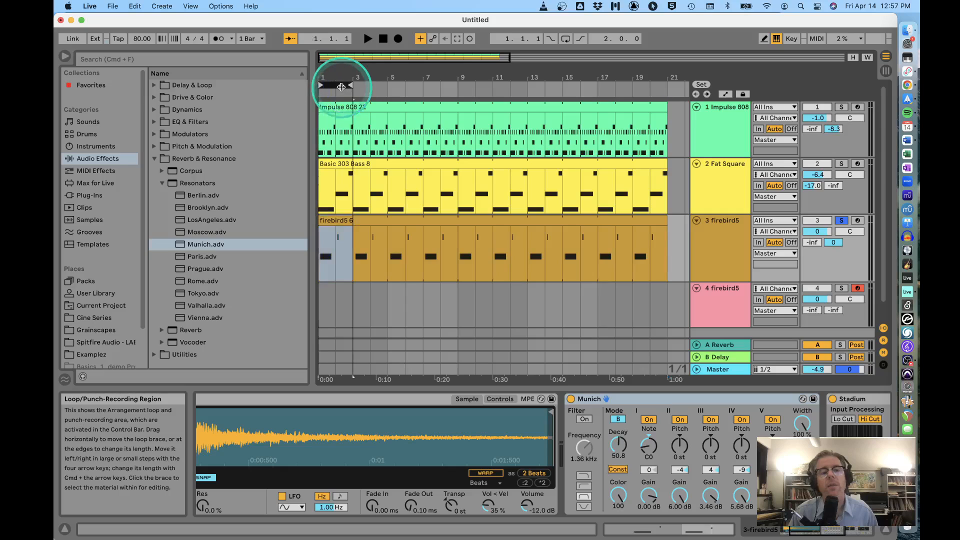
left_click_drag(350, 86, 668, 96)
Export the Master track to the Desktop as samplejamz, encoded as 24-bit AIFF and MP3 at 44100 Hz.
left_click(113, 6)
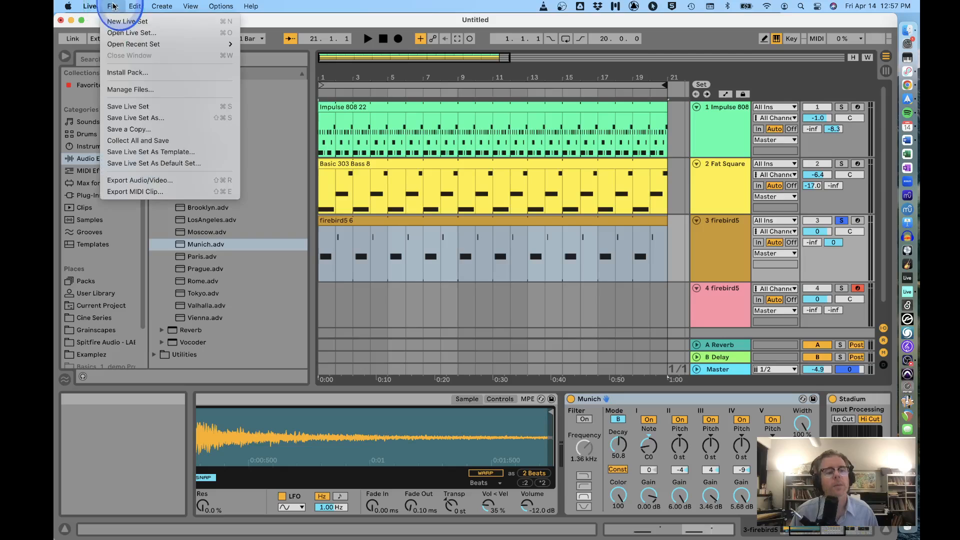
left_click(143, 180)
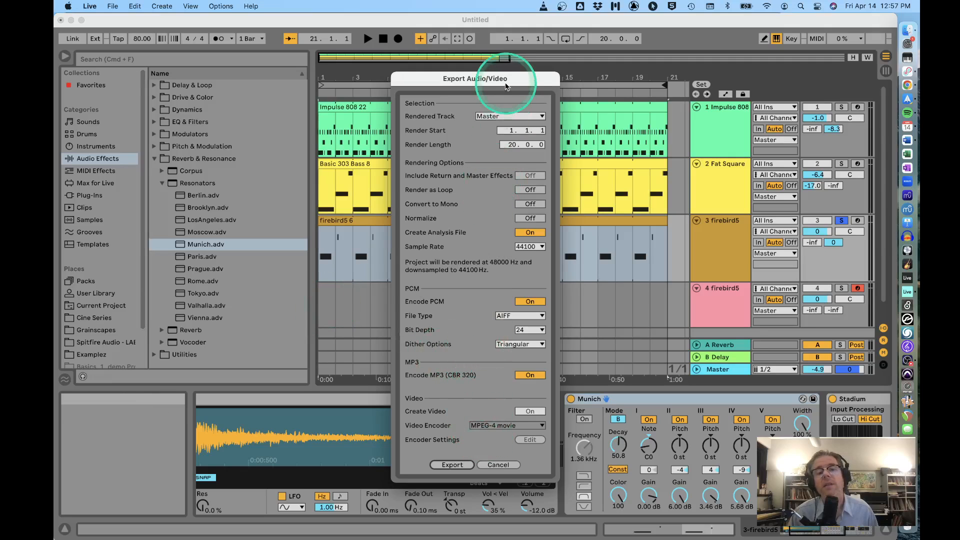
left_click_drag(514, 80, 483, 93)
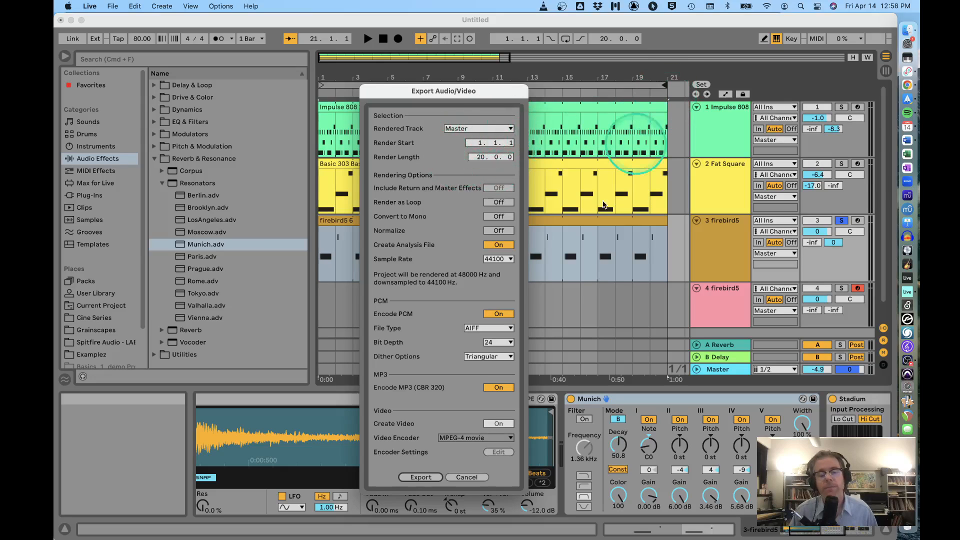
left_click(484, 331)
left_click(483, 330)
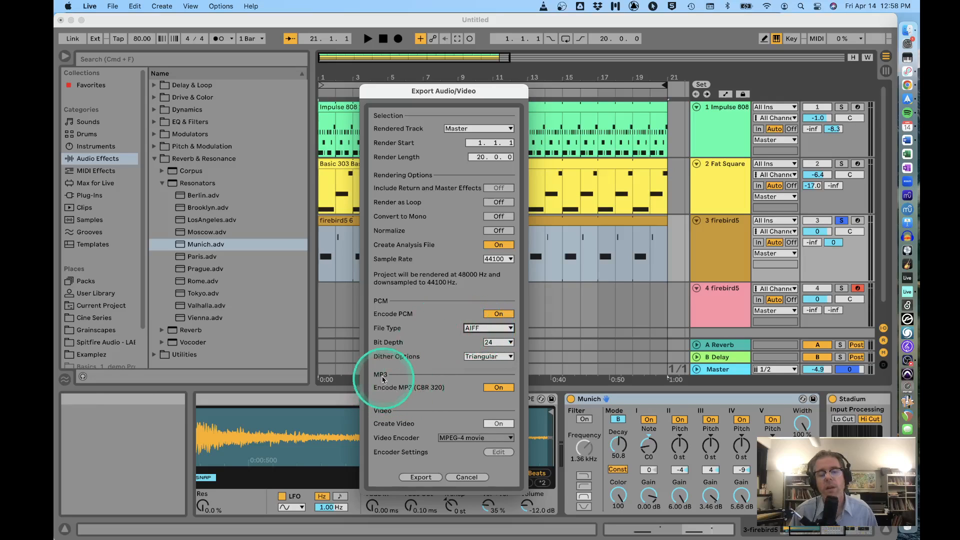
left_click(418, 478)
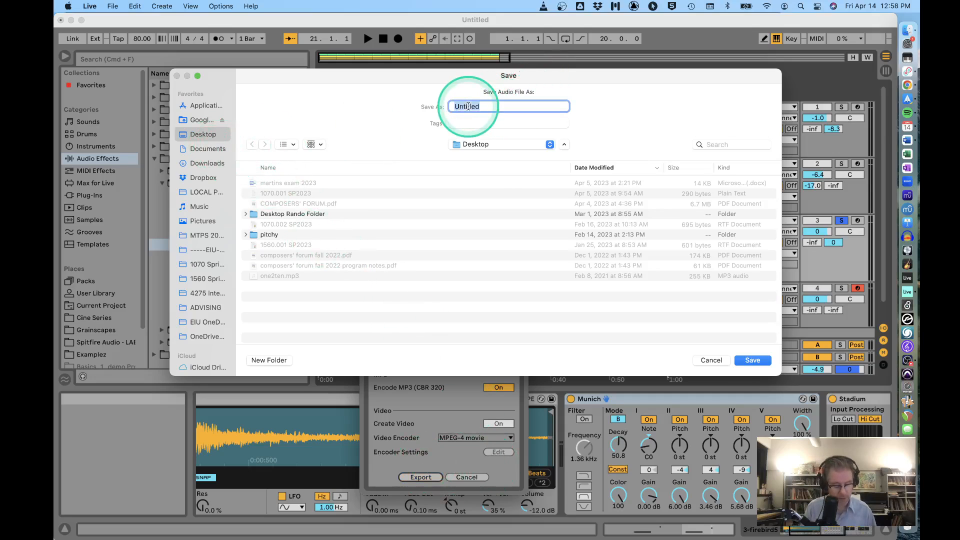
type("samplejams")
key("Return")
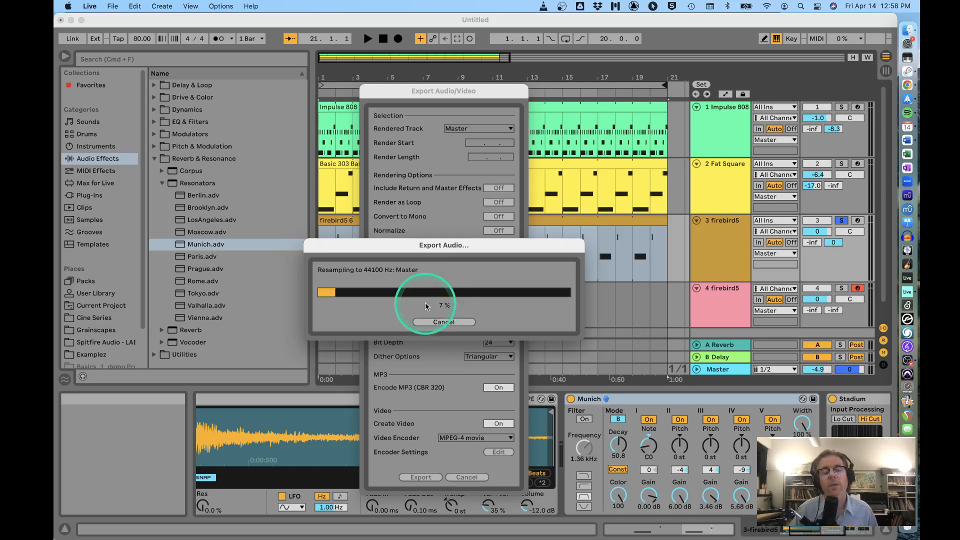
Switch to Finder, play a preview of samplejamz.mp3 on the Desktop, and close the preview.
left_click(908, 30)
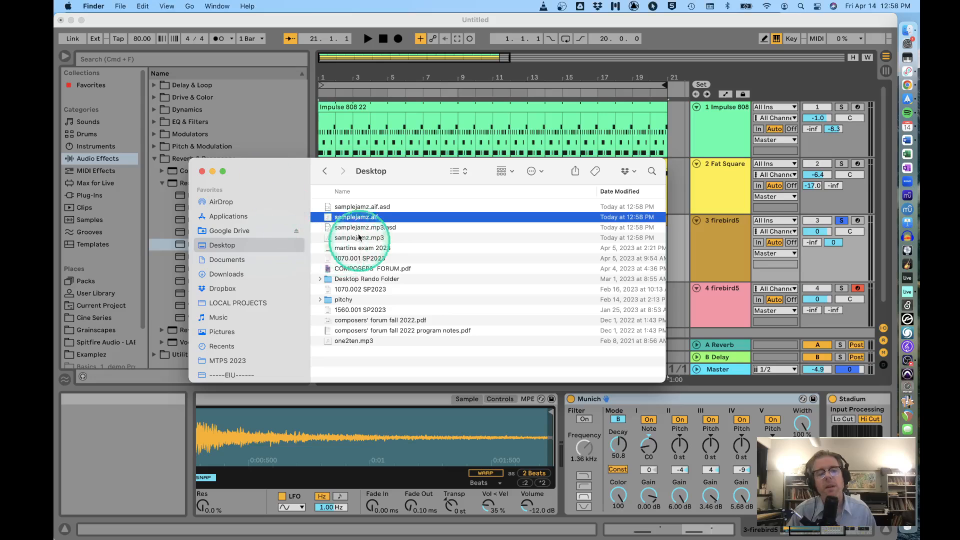
left_click(363, 239)
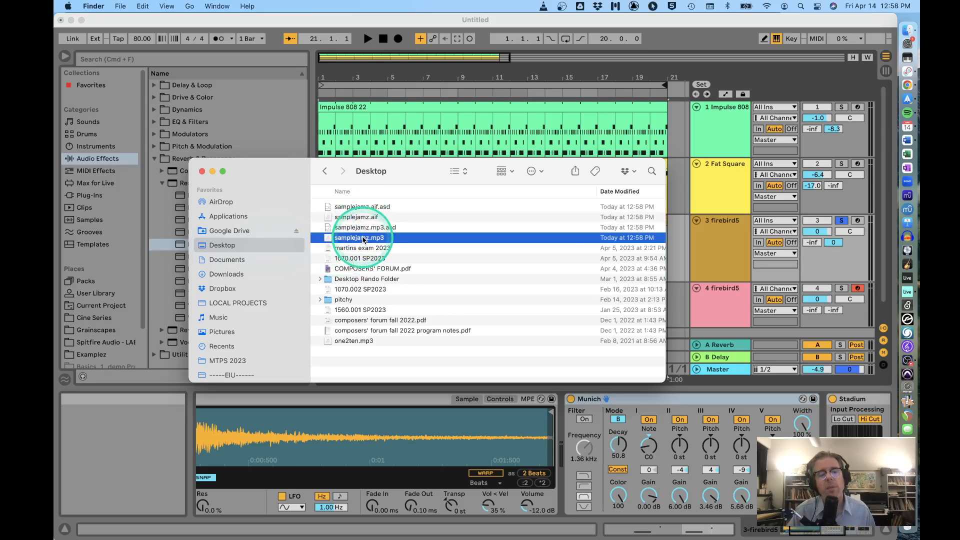
key("space")
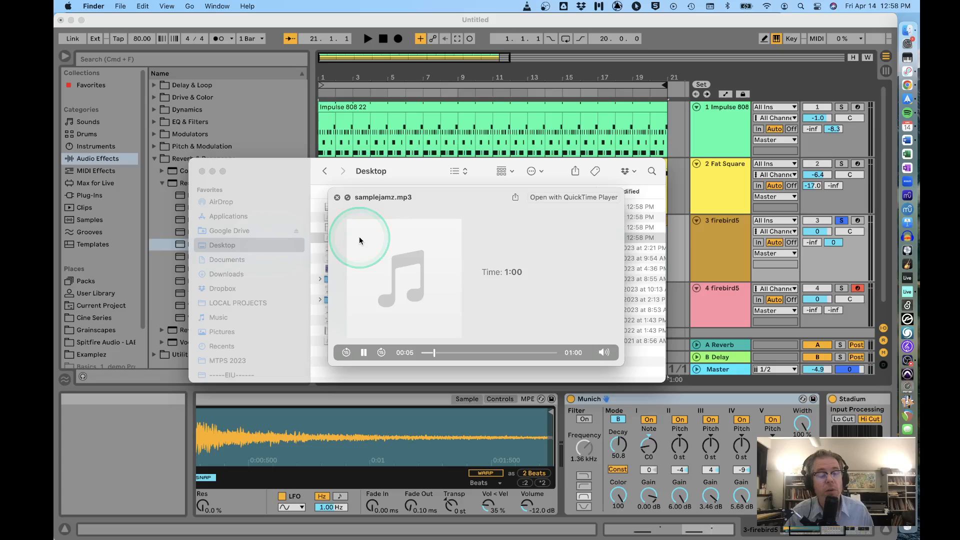
left_click(359, 241)
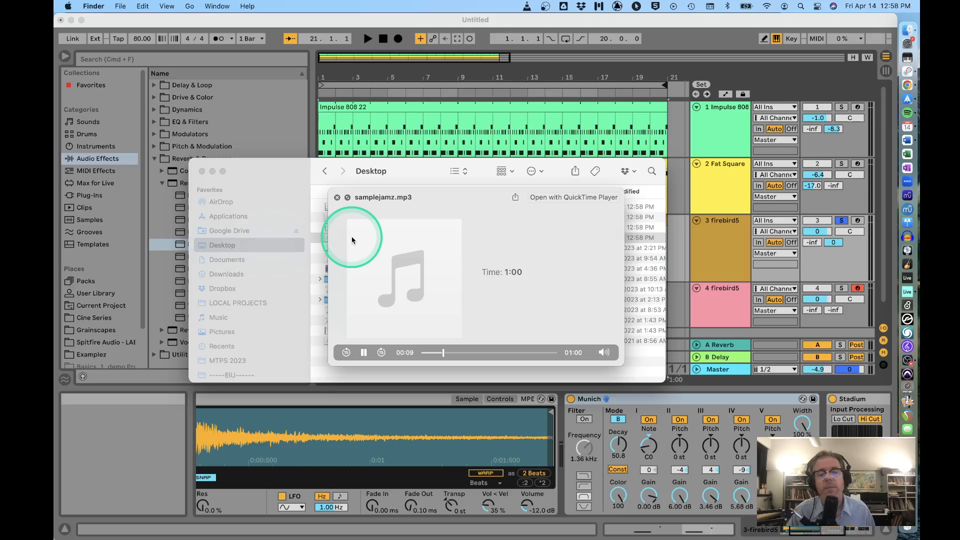
left_click(337, 197)
Close the Finder window and open file previews, return to Ableton Live, and unsolo track 3 firebird5.
key("space")
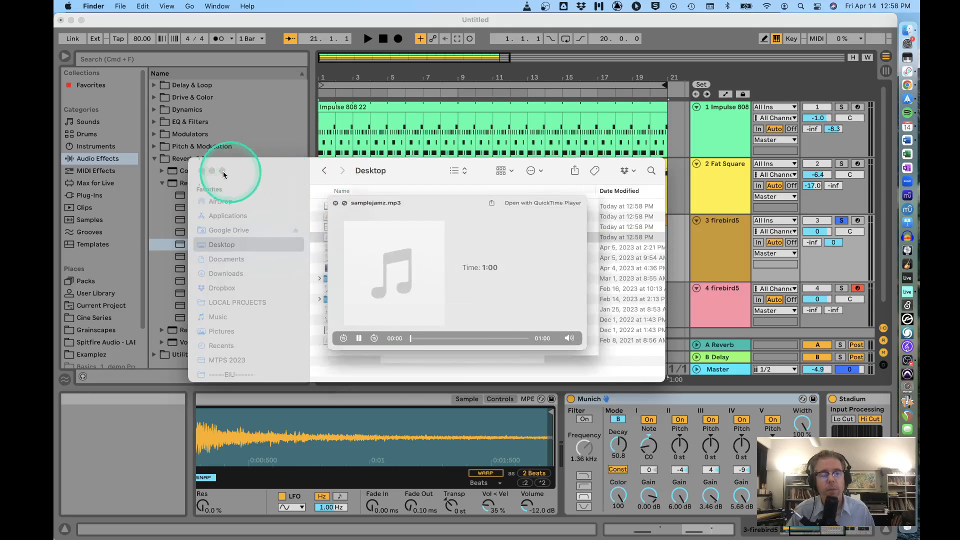
left_click(202, 171)
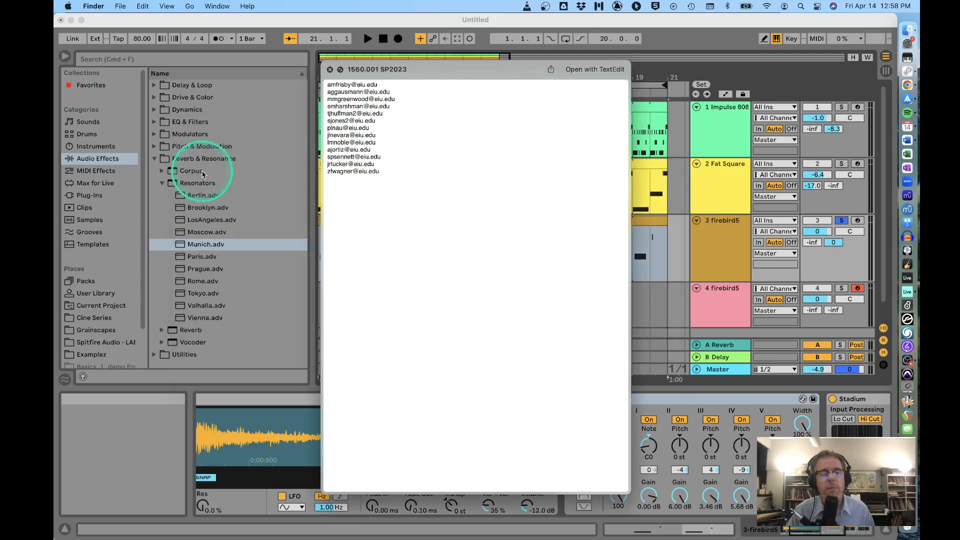
left_click(329, 69)
left_click(385, 23)
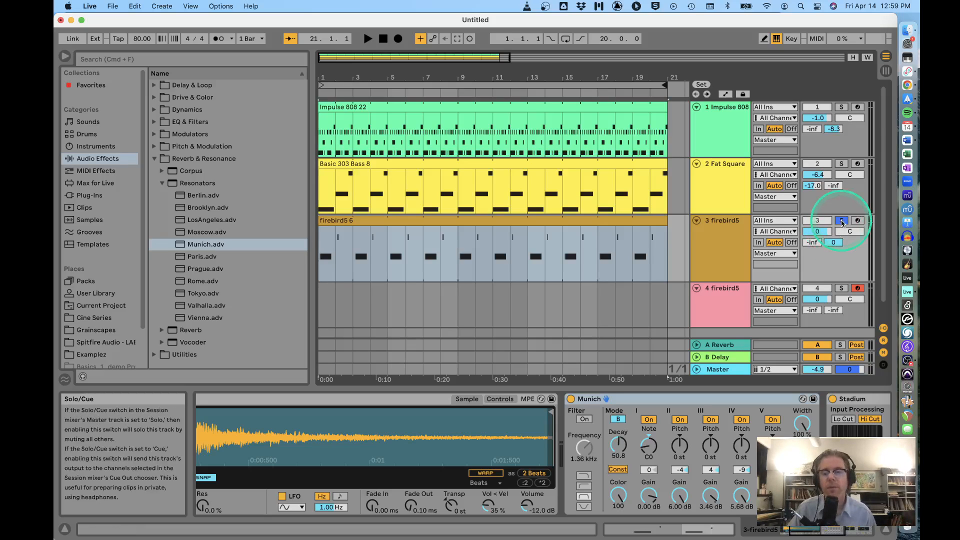
left_click(843, 222)
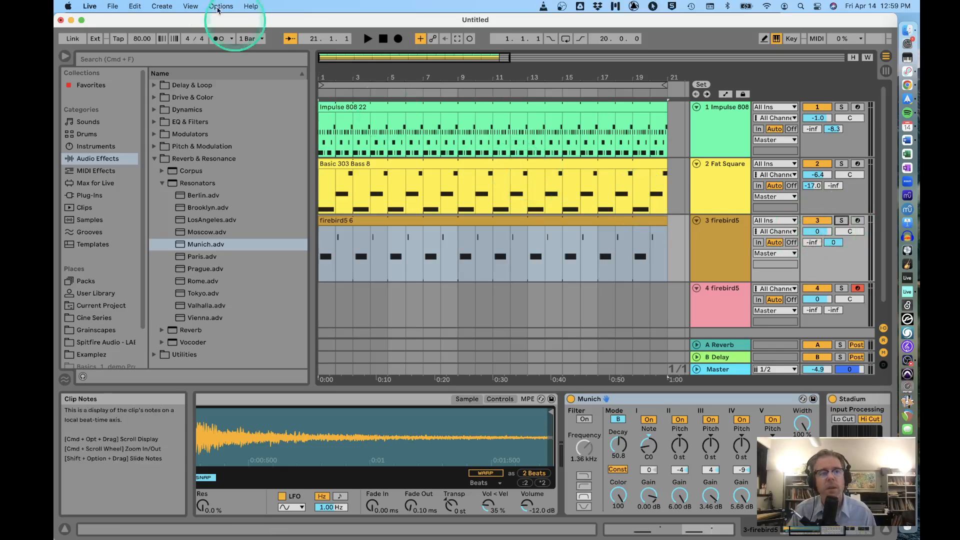
Re-export the 20-bar Master track to the Desktop as samplejamz in AIFF and MP3, overwriting the existing files.
left_click(112, 6)
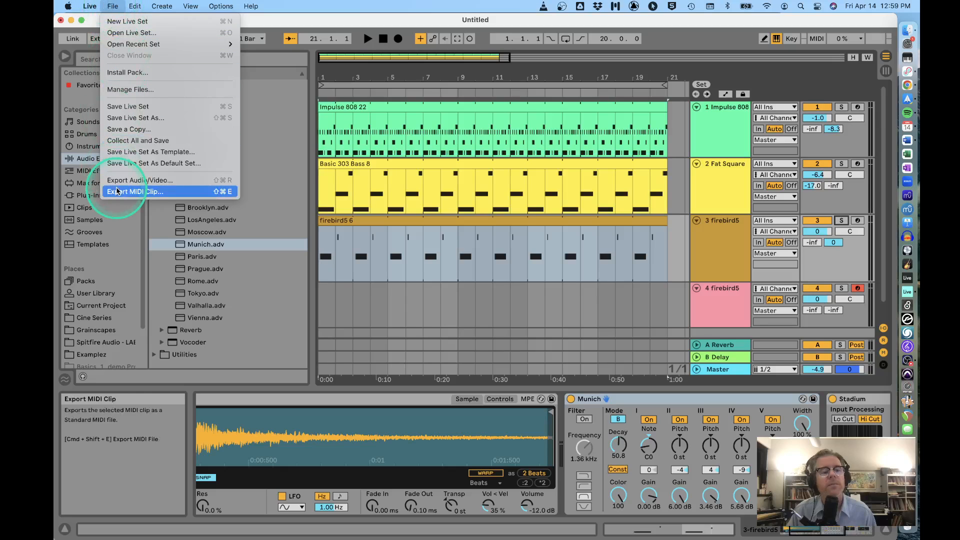
left_click(117, 180)
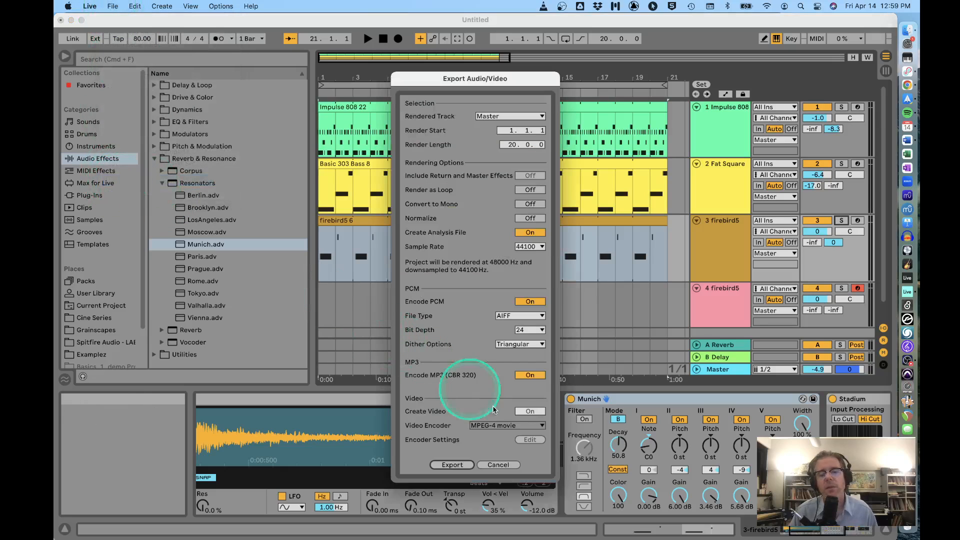
left_click(451, 465)
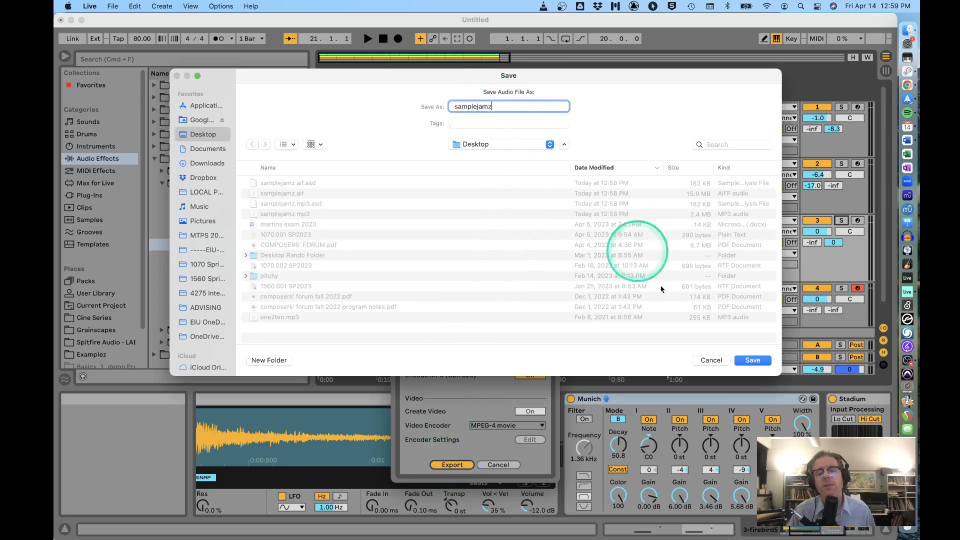
left_click(750, 361)
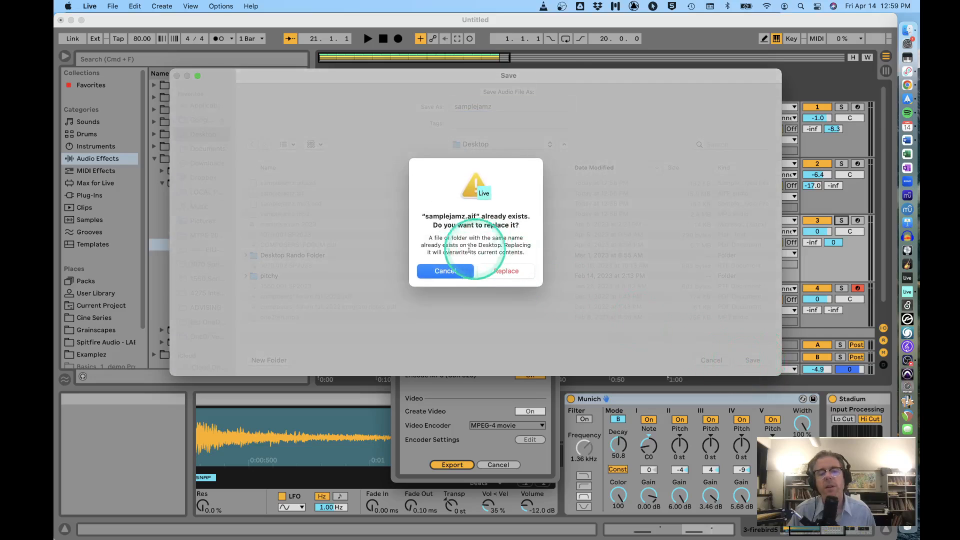
left_click(505, 271)
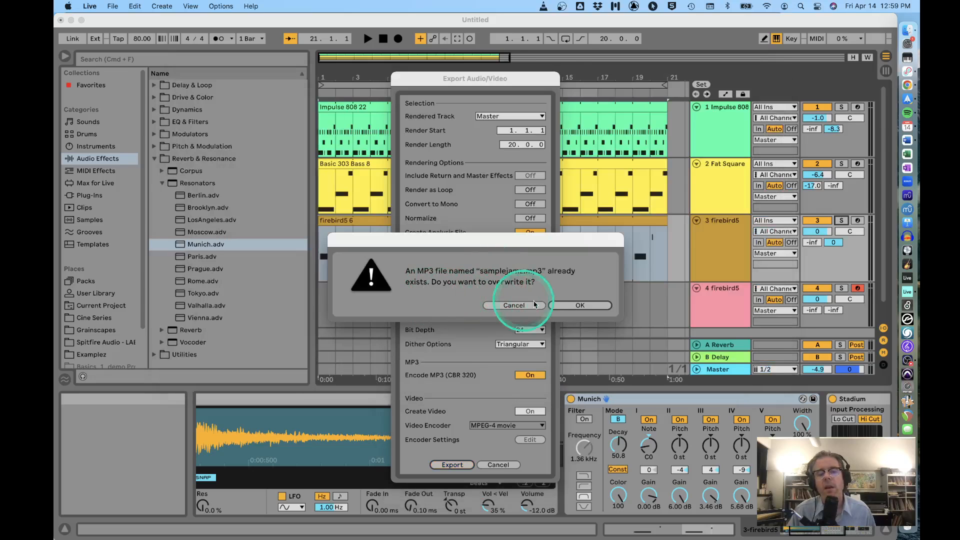
left_click(560, 304)
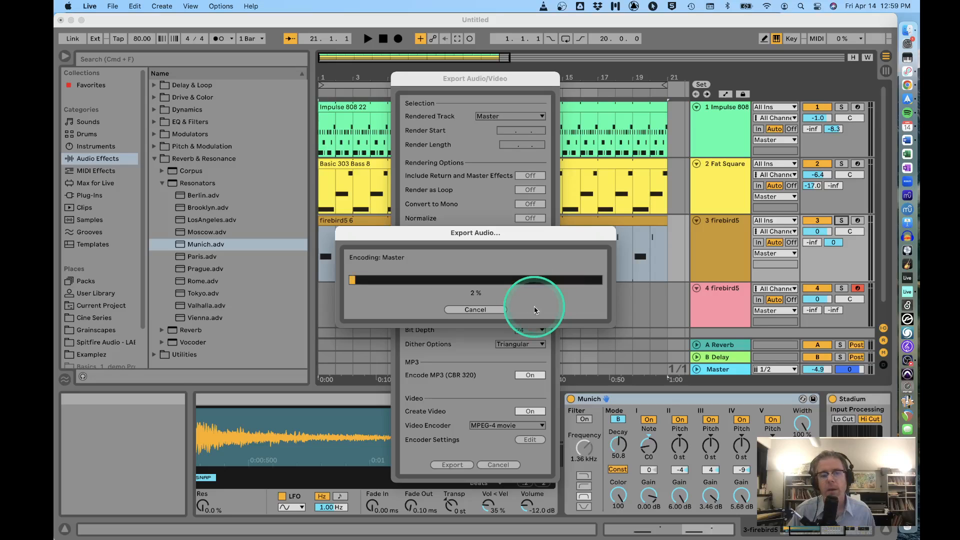
Switch to Finder, play a preview of the new samplejamz.mp3 on the Desktop, and close the preview.
left_click(908, 31)
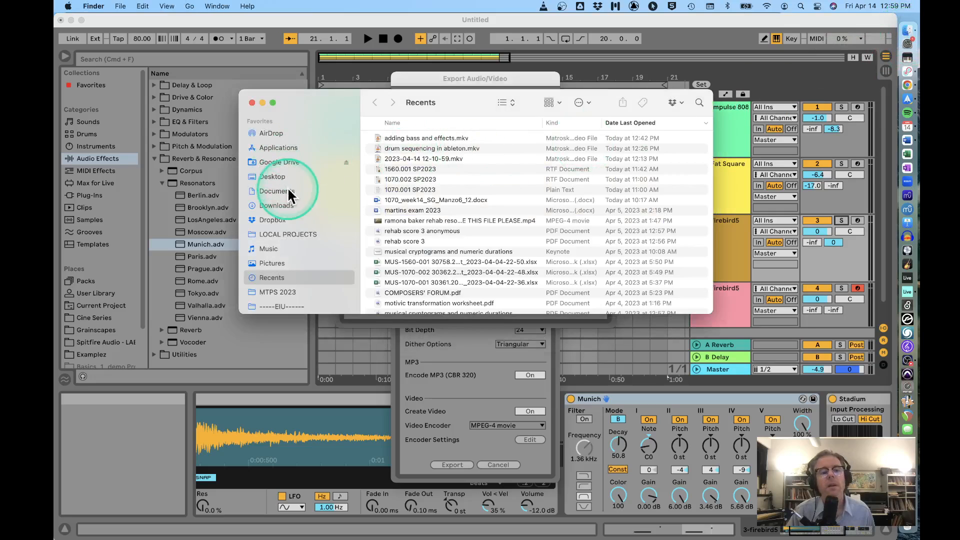
left_click(280, 176)
left_click_drag(326, 109, 317, 114)
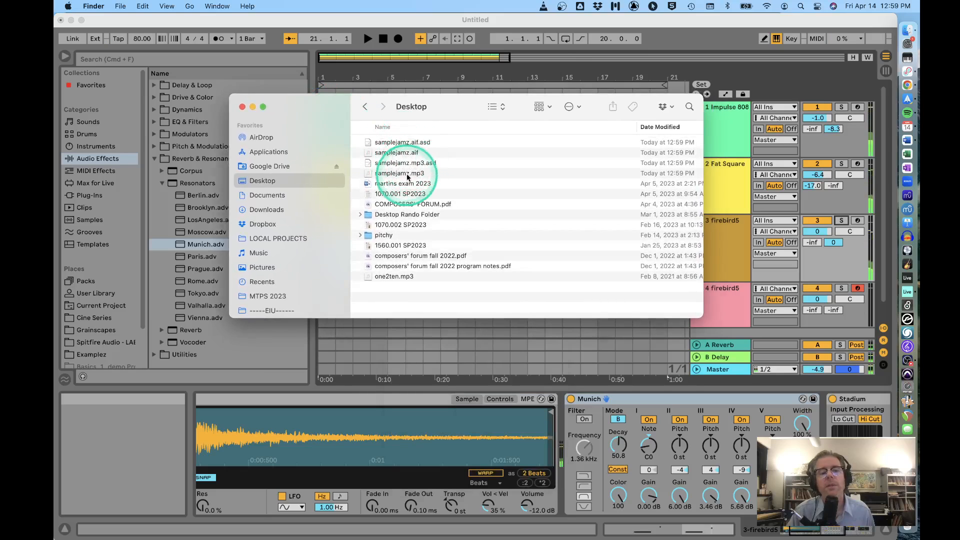
left_click(411, 174)
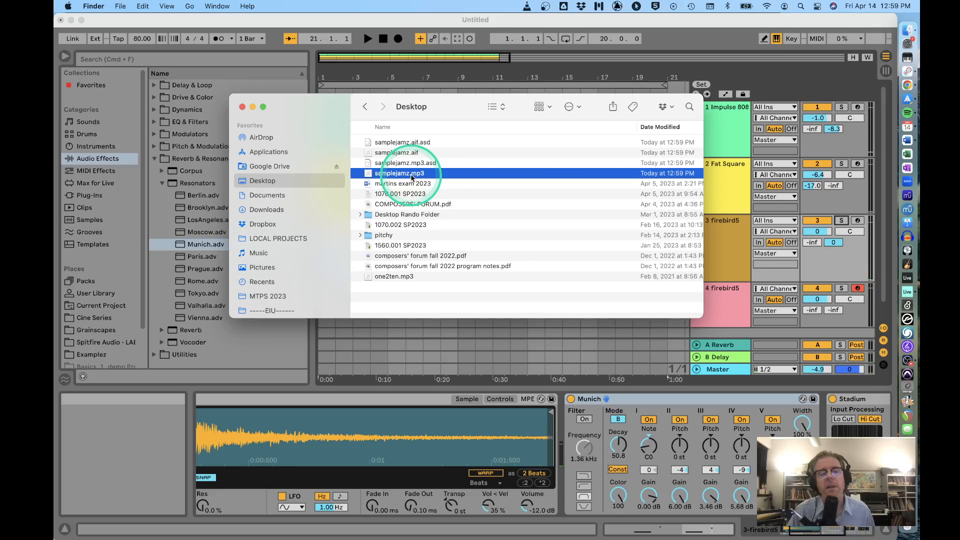
key("space")
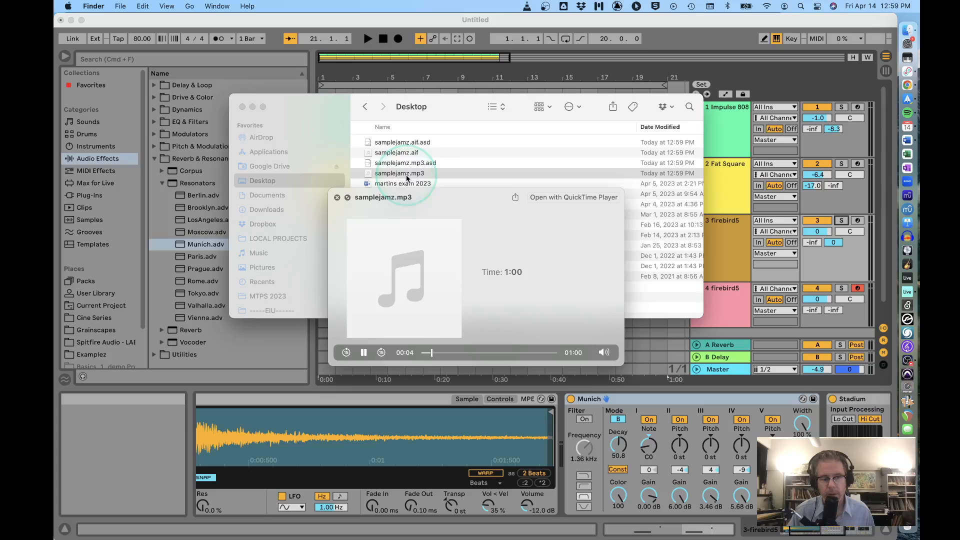
left_click(433, 203)
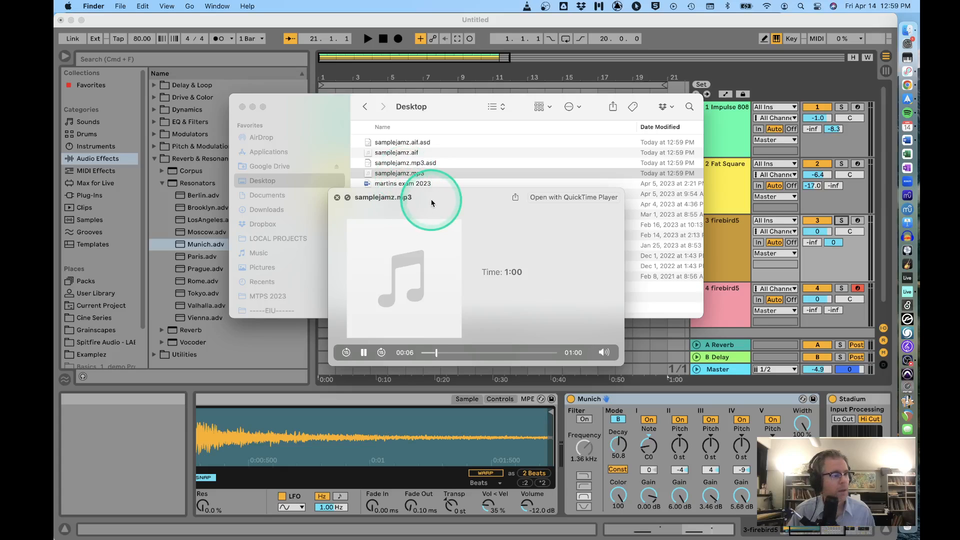
key("space")
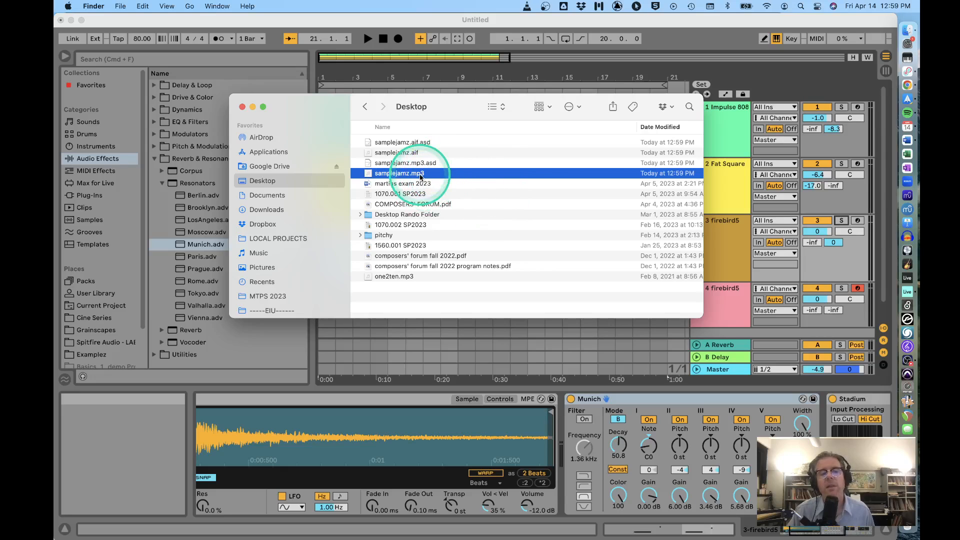
Select samplejamz.mp3 on the Desktop, move the Finder window aside, and close it.
left_click(465, 205)
left_click(409, 178)
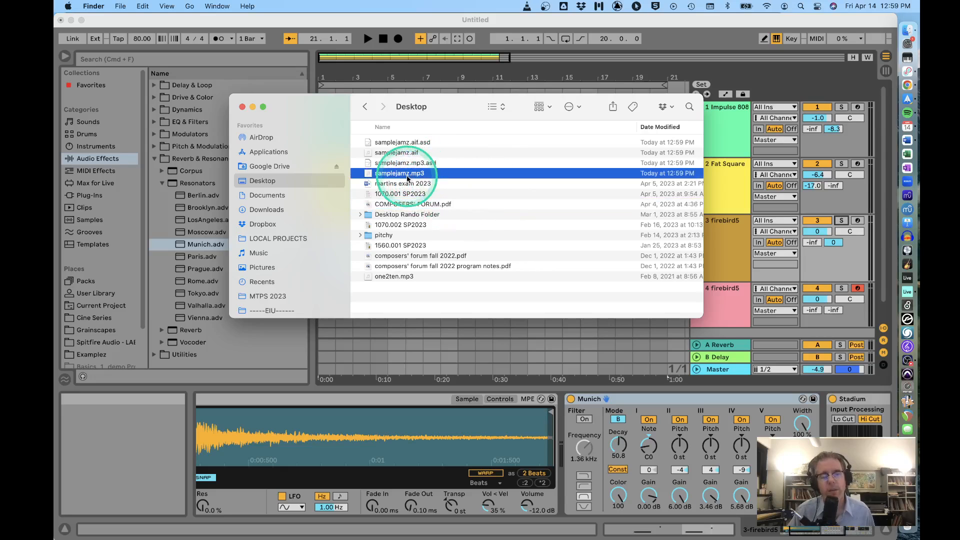
left_click_drag(304, 111, 335, 152)
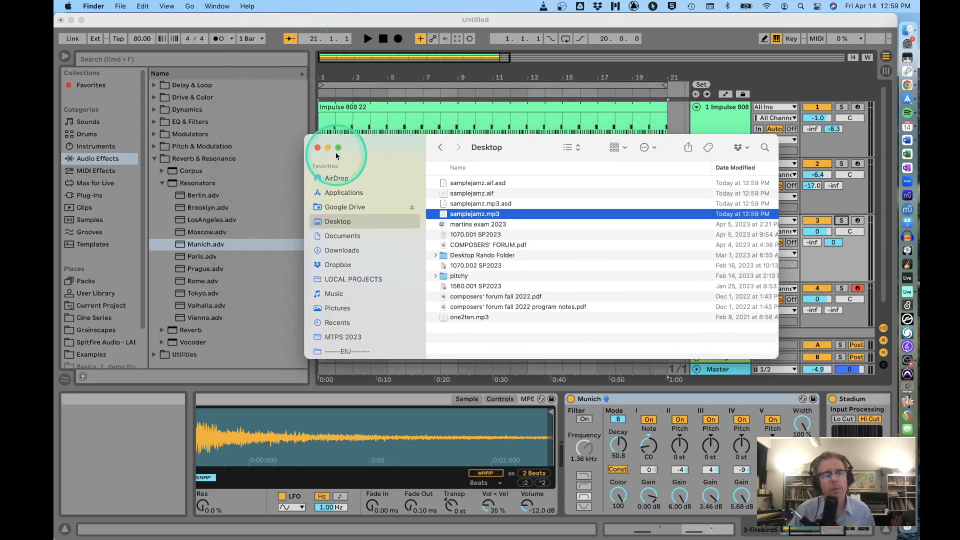
left_click(317, 149)
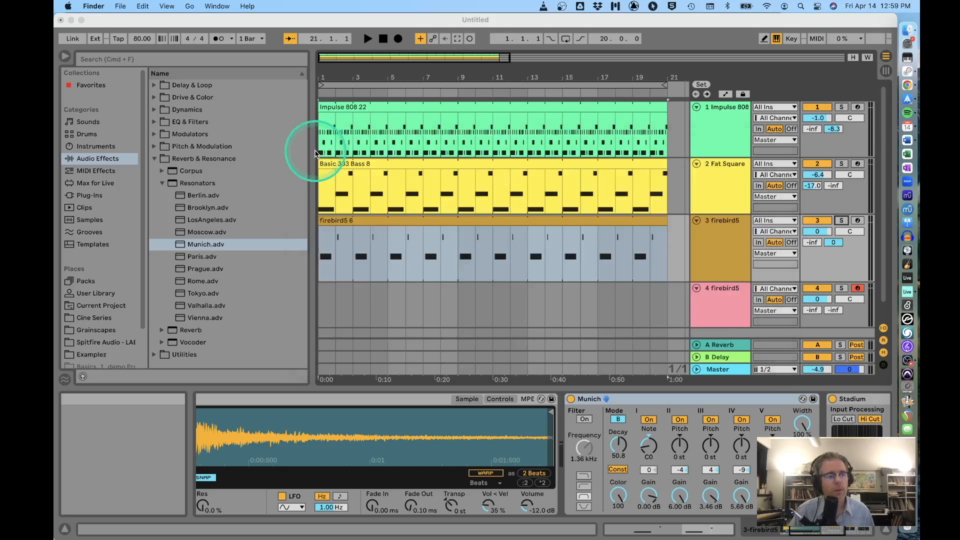